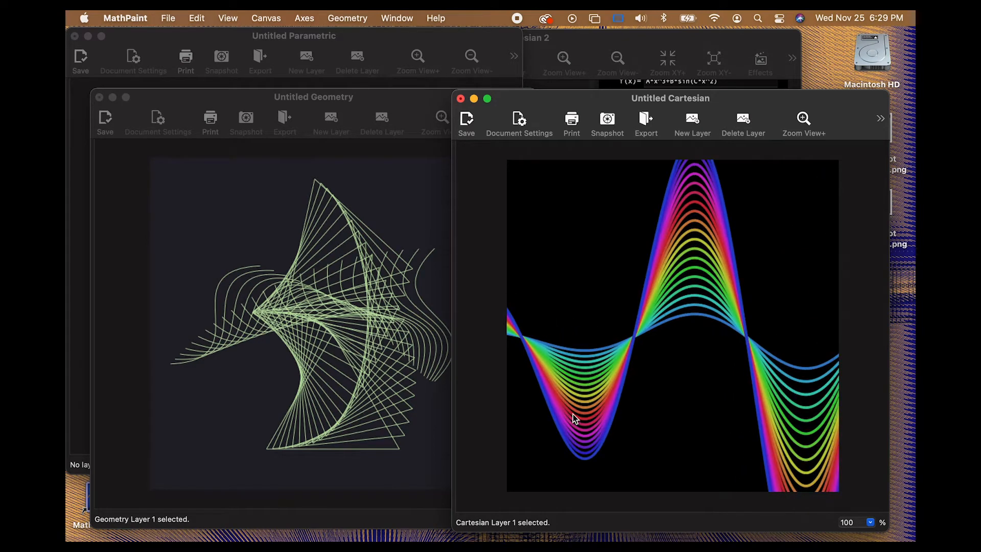
Look through the open Geometry, Parametric and Cartesian 2 documents and inspect the repeated curves in Cartesian 2.
click(384, 477)
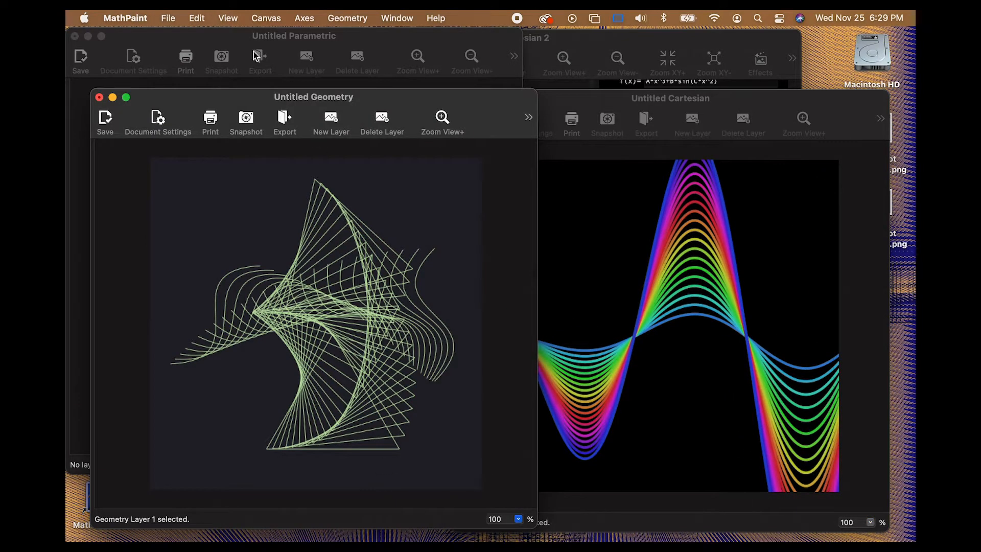
click(223, 39)
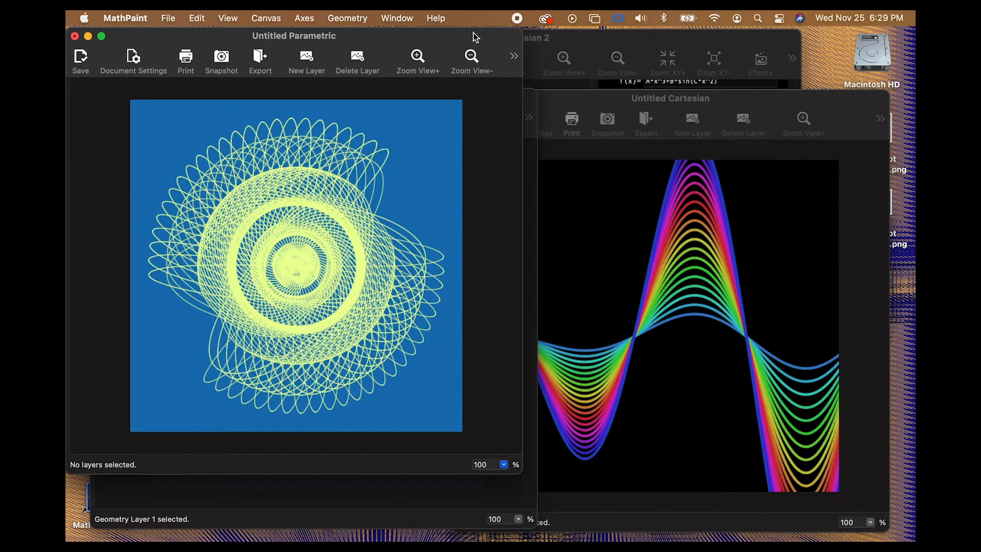
click(571, 41)
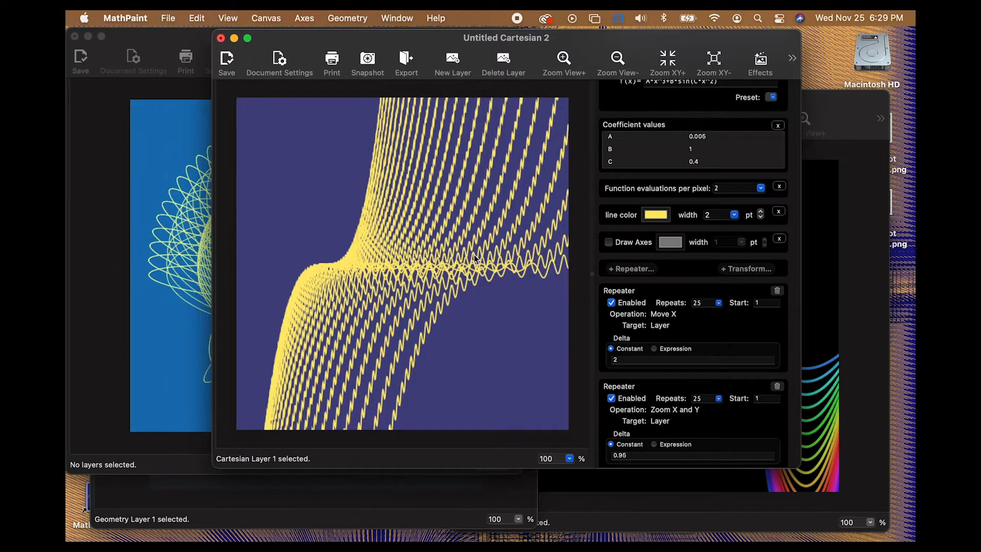
drag(425, 305, 450, 320)
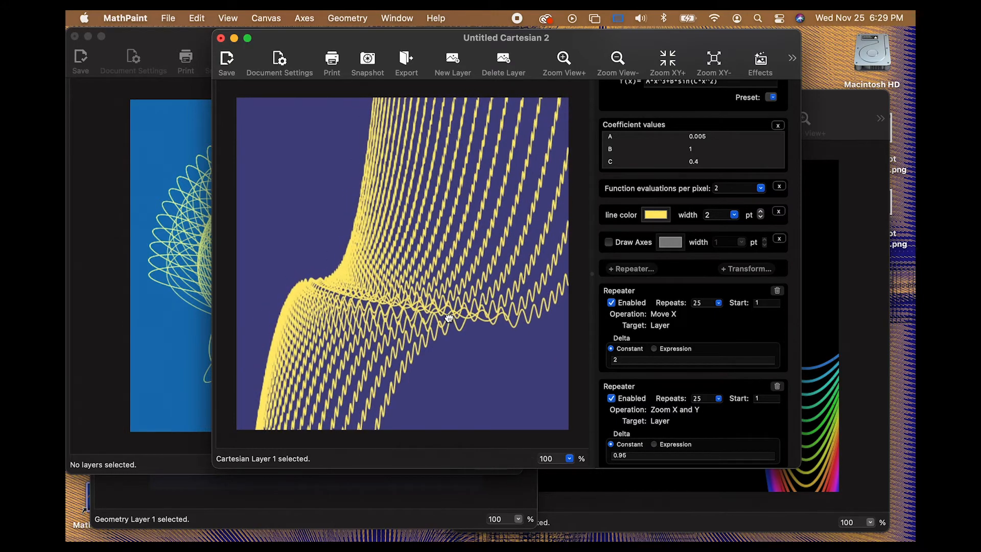
Toggle the Zoom X and Y and Move X repeaters of the Cartesian layer off and on to compare the drawing.
click(611, 399)
click(611, 399)
click(611, 399)
click(611, 303)
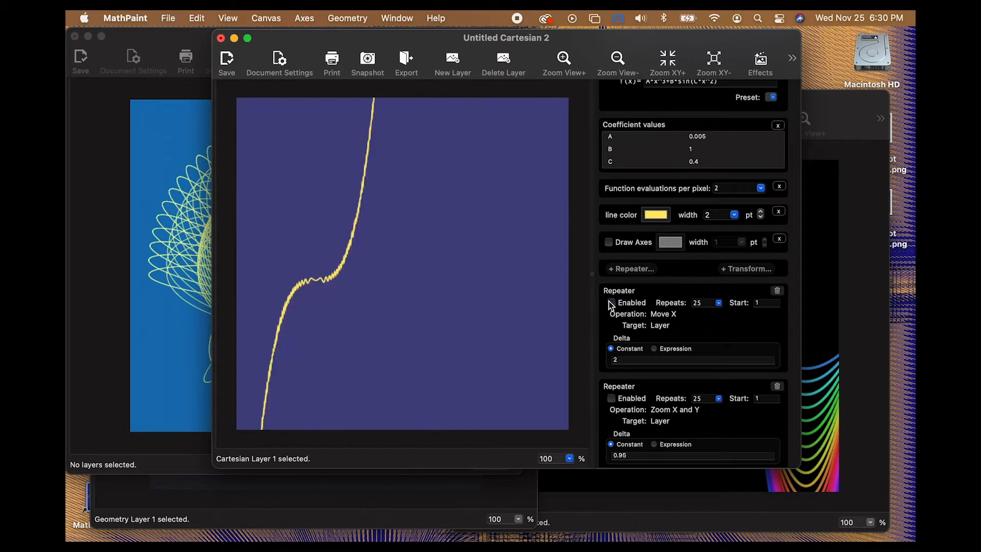
click(611, 303)
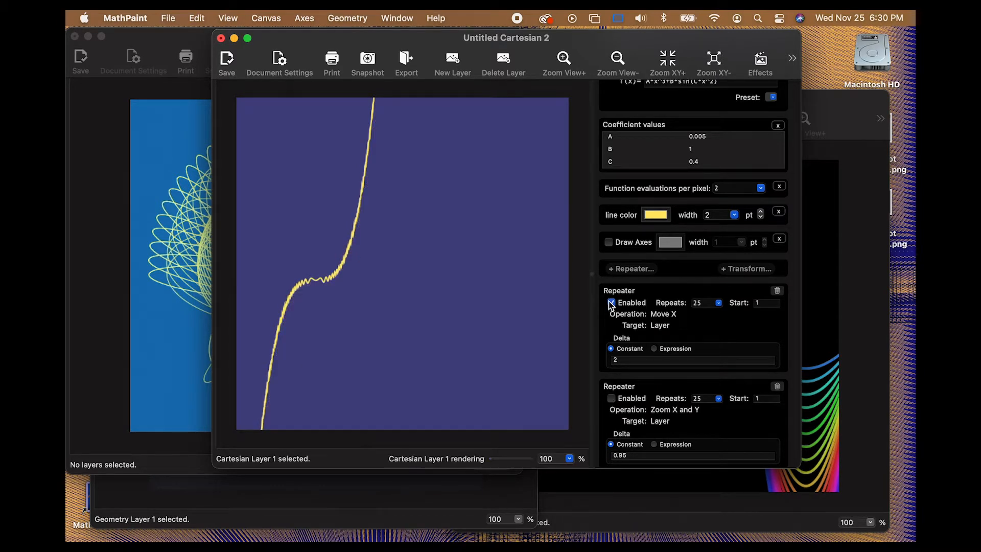
click(611, 399)
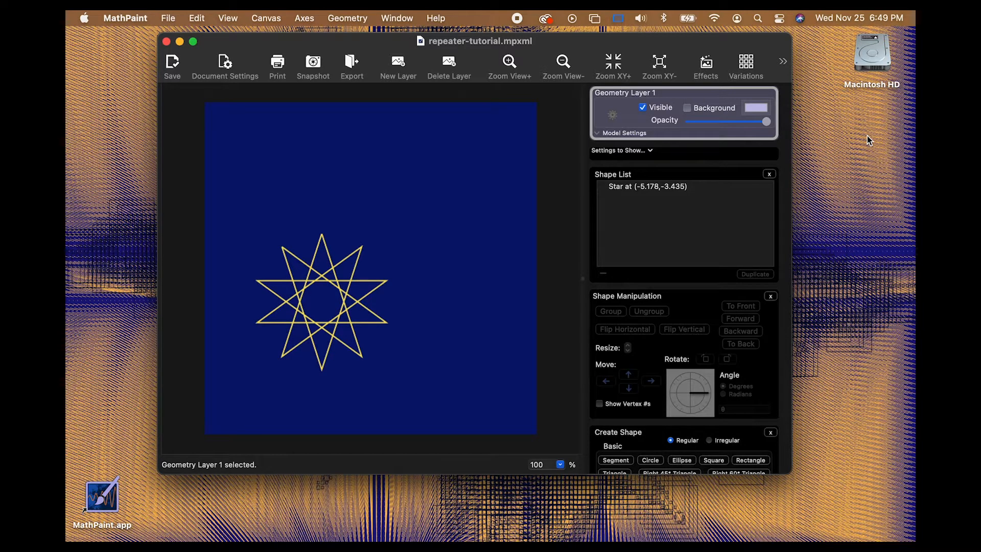
Add a Move X repeater with 5 repeats and a constant delta of 0.5 to Geometry Layer 1.
scroll(685, 336, down, 5)
scroll(686, 337, down, 5)
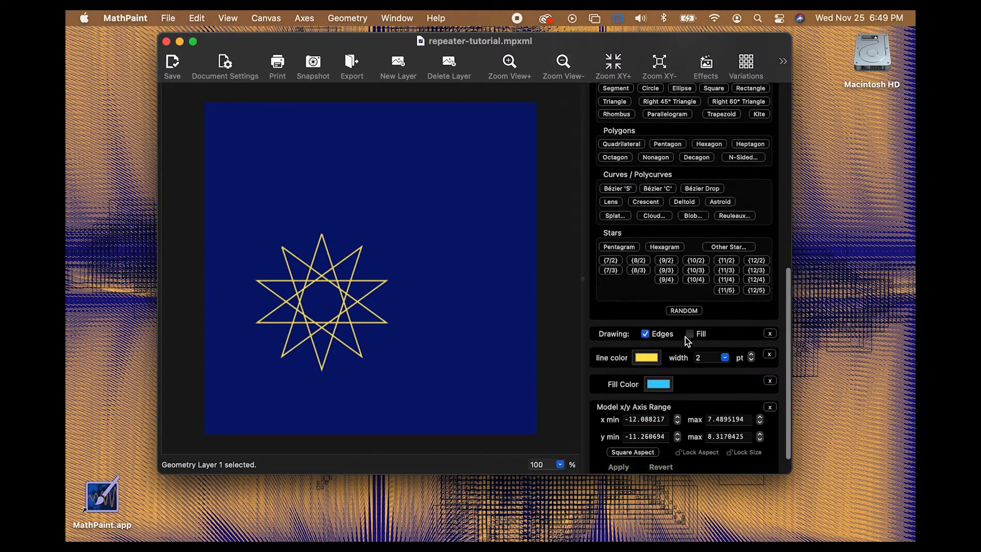
click(619, 464)
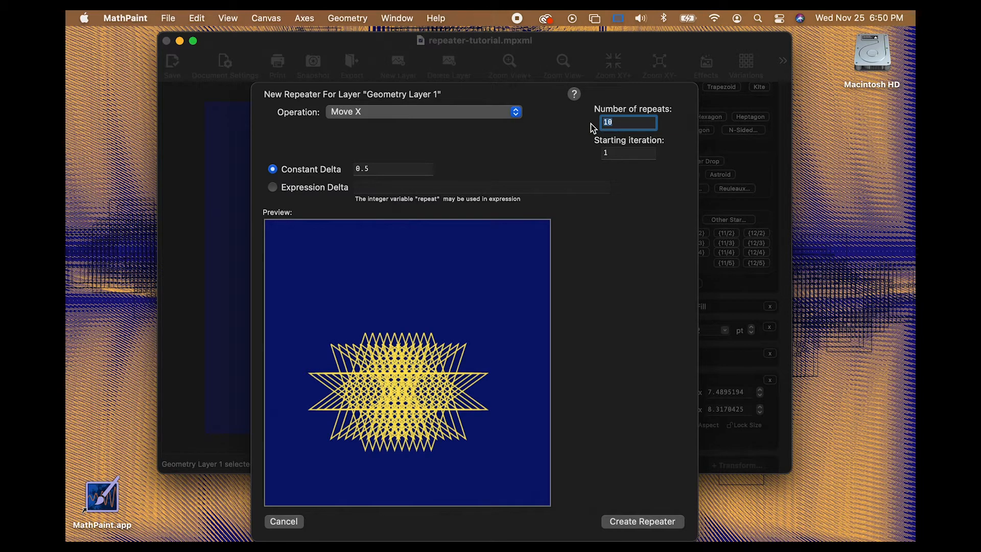
text(5)
click(655, 179)
click(627, 520)
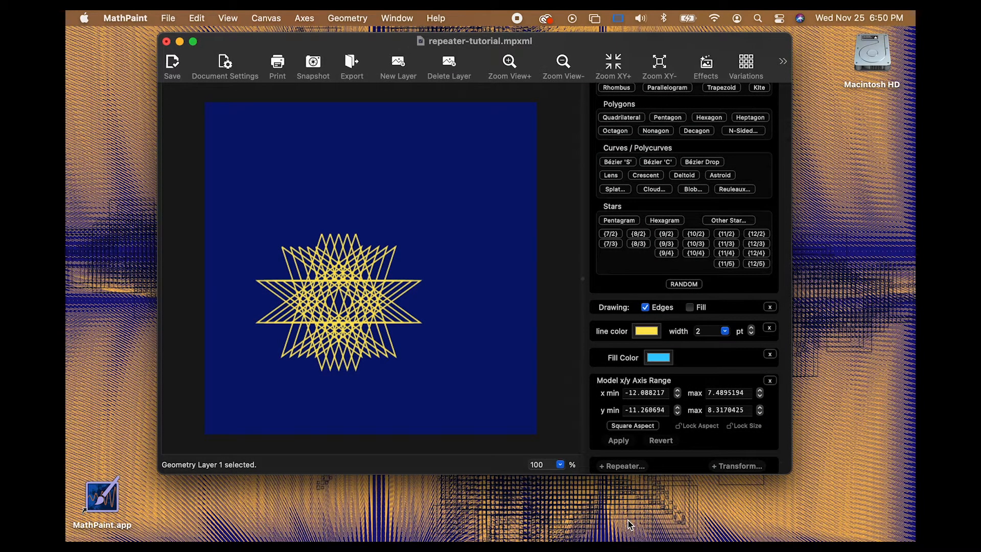
Set the Move X repeater's constant delta to 0.6 and its number of repeats to 8.
scroll(656, 430, down, 5)
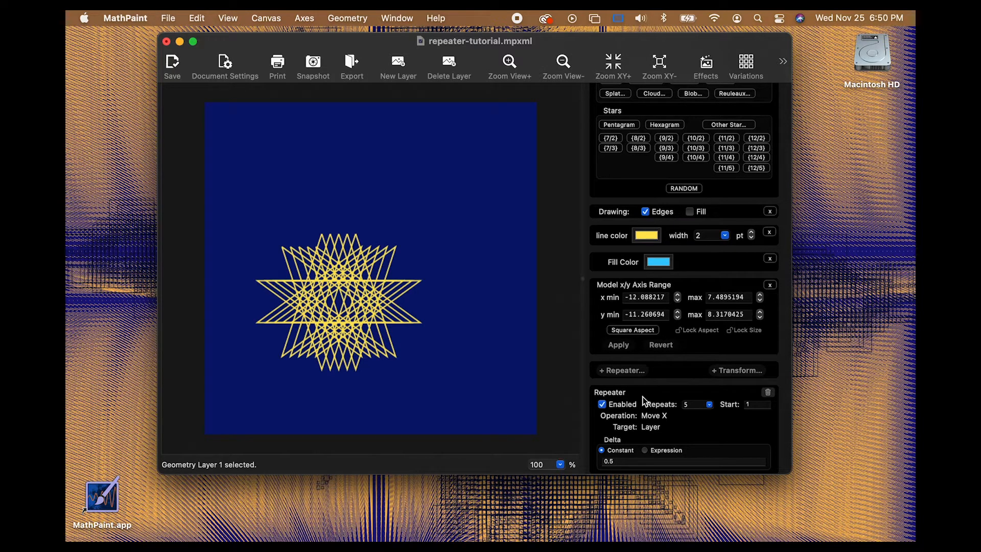
click(620, 461)
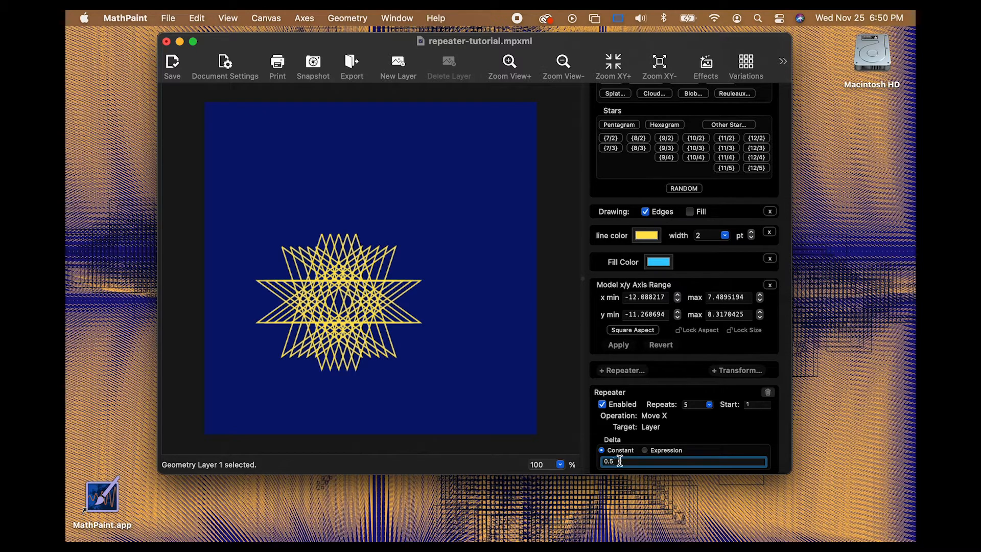
key(BackSpace)
text(6)
key(Return)
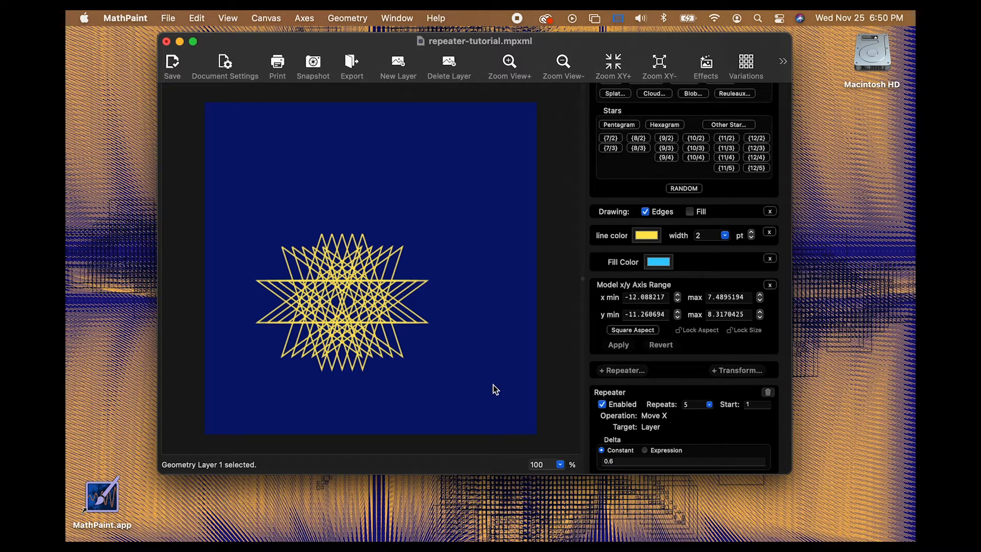
click(693, 405)
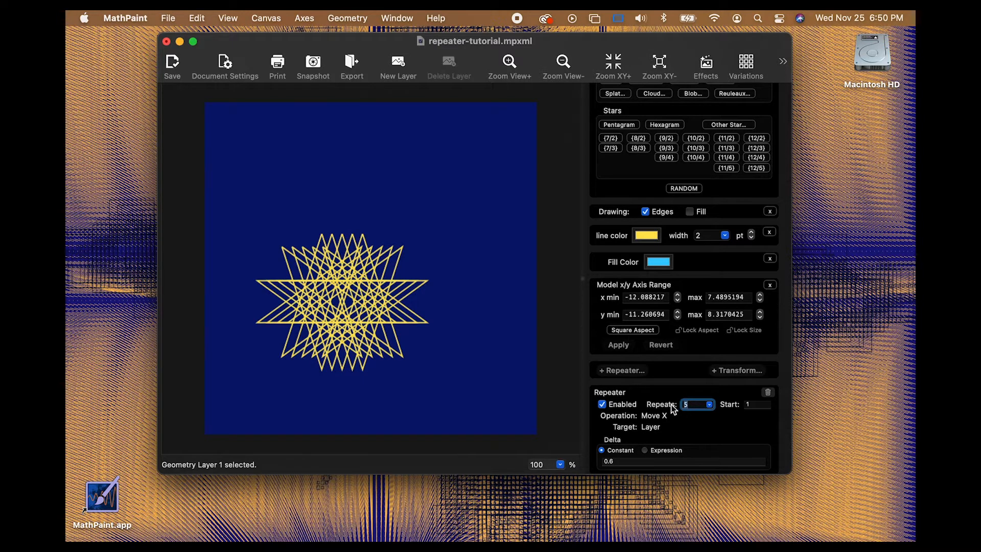
text(8)
key(Return)
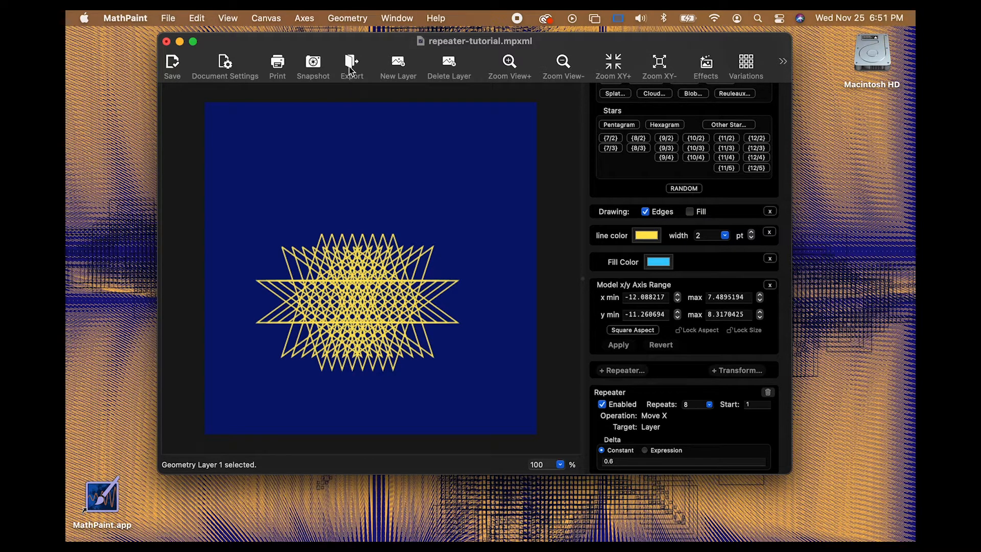
click(397, 64)
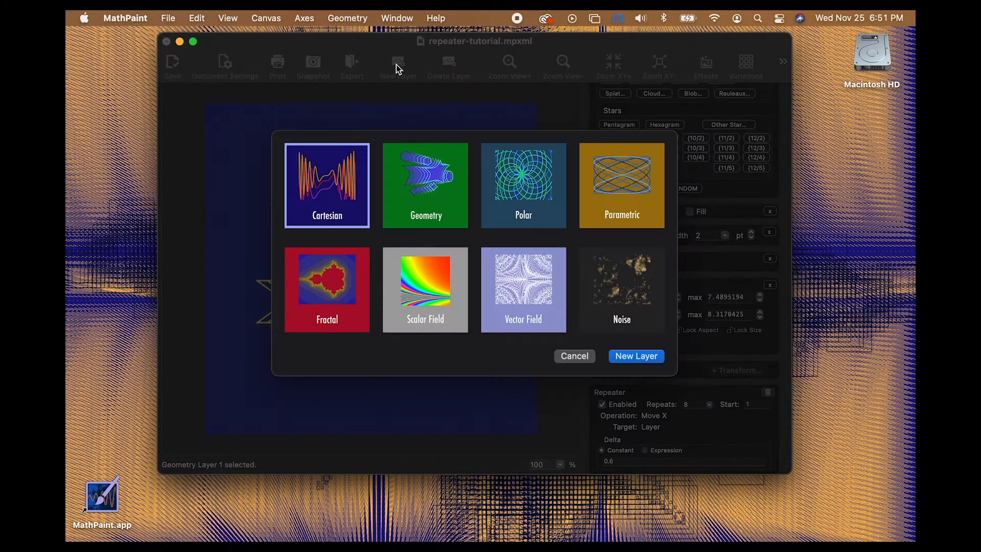
click(453, 204)
click(529, 201)
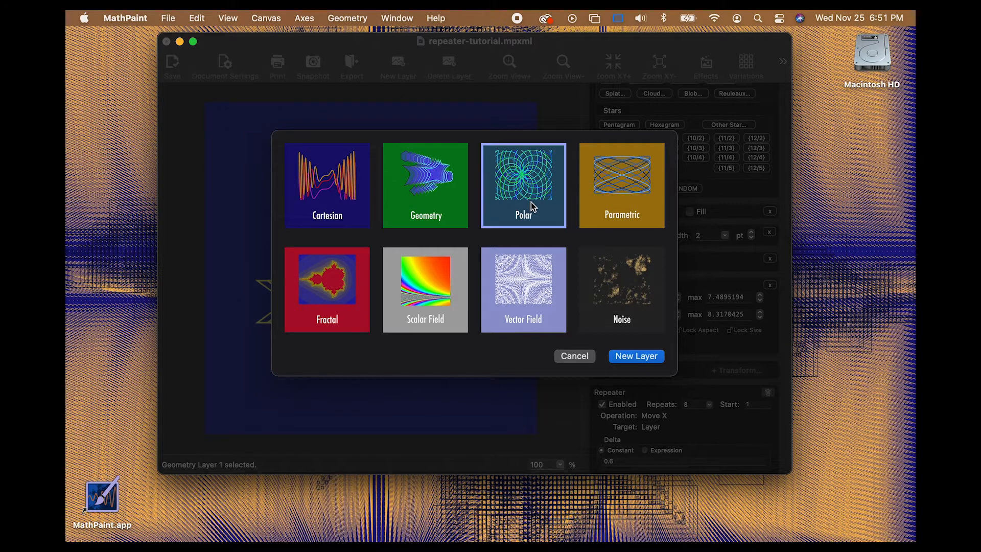
click(633, 201)
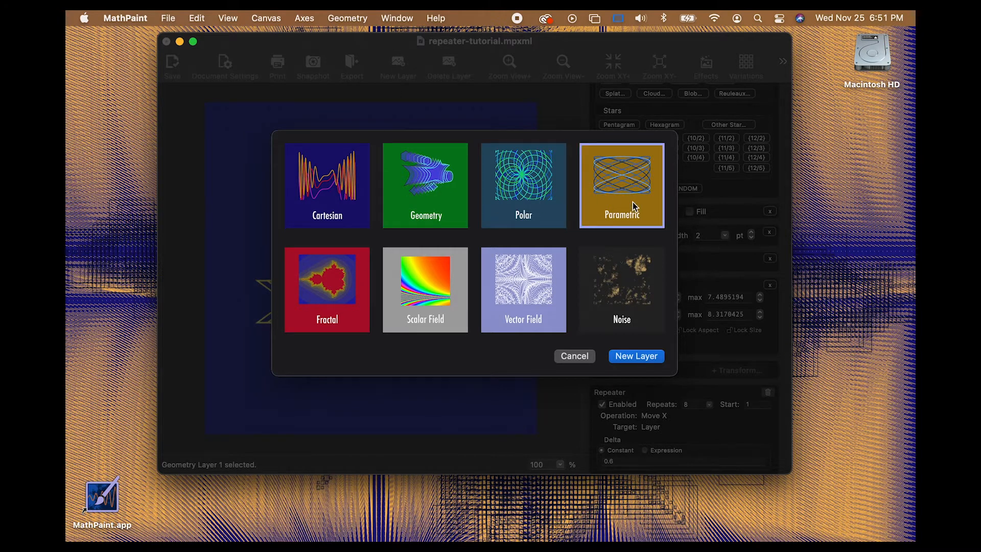
click(581, 360)
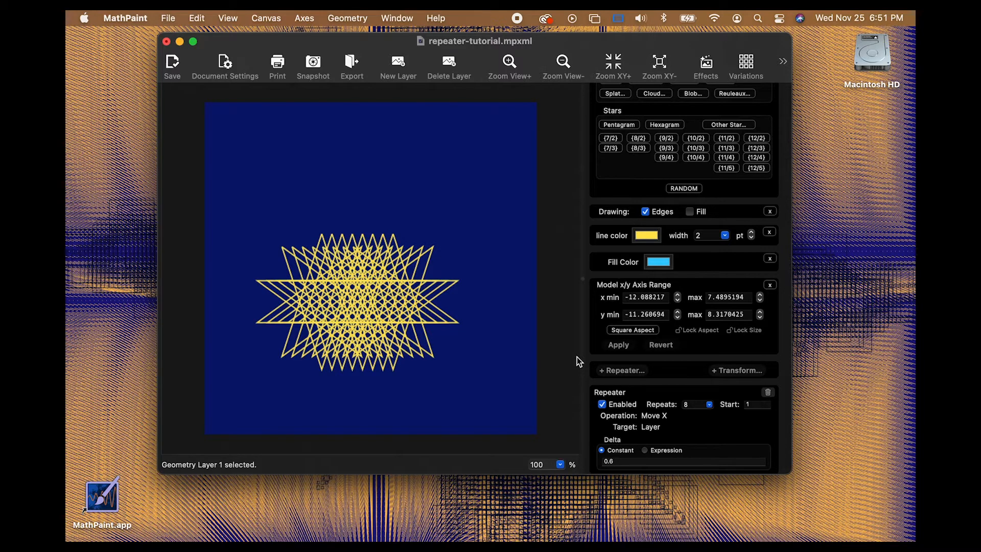
Add a diamond-shaped quadrilateral to Geometry Layer 1 and shrink it to about two thirds of its size.
scroll(659, 313, up, 5)
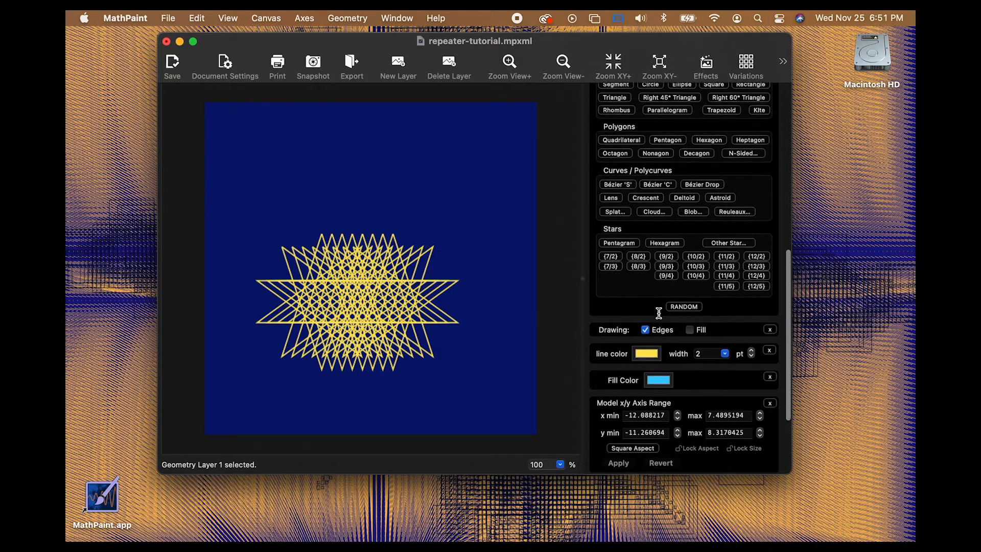
scroll(659, 312, up, 10)
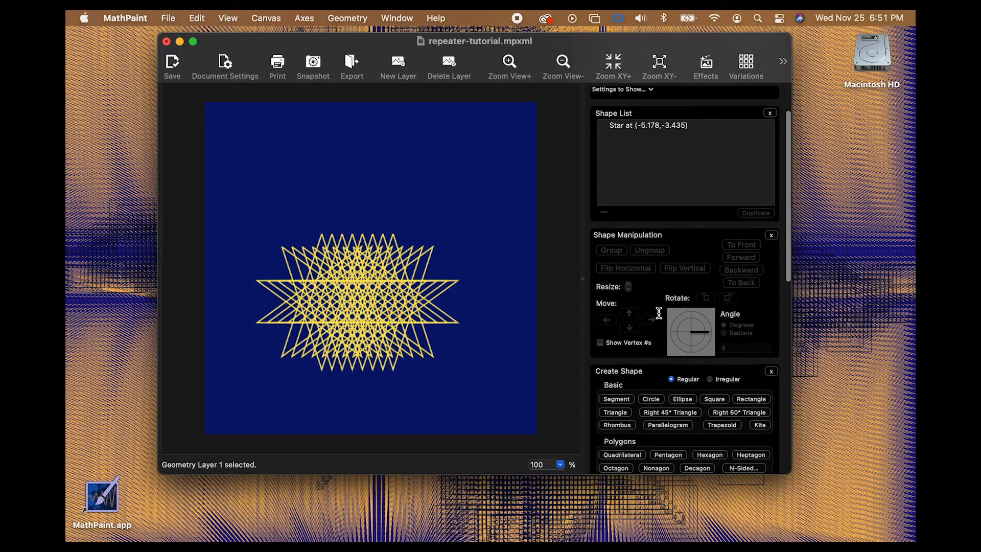
scroll(659, 312, down, 4)
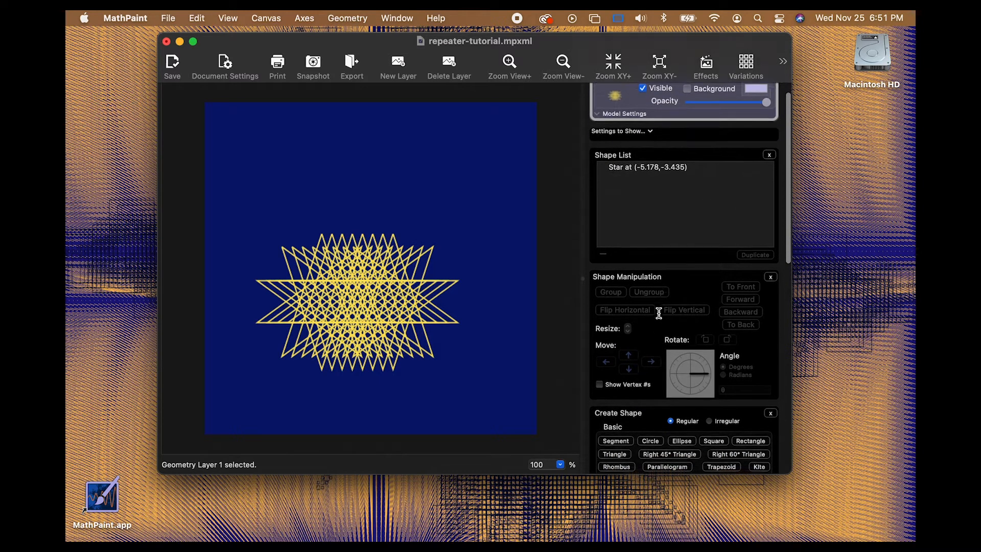
scroll(659, 313, down, 1)
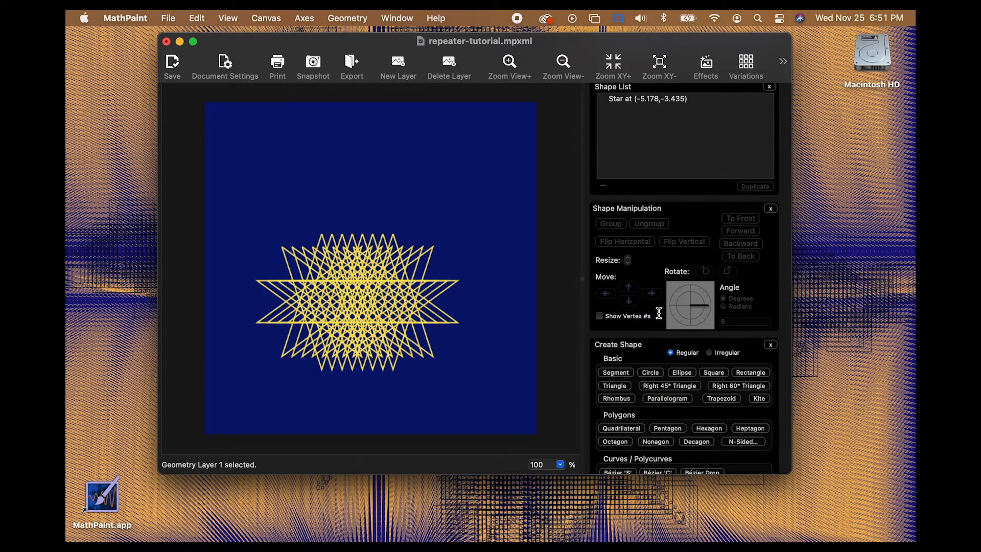
click(617, 399)
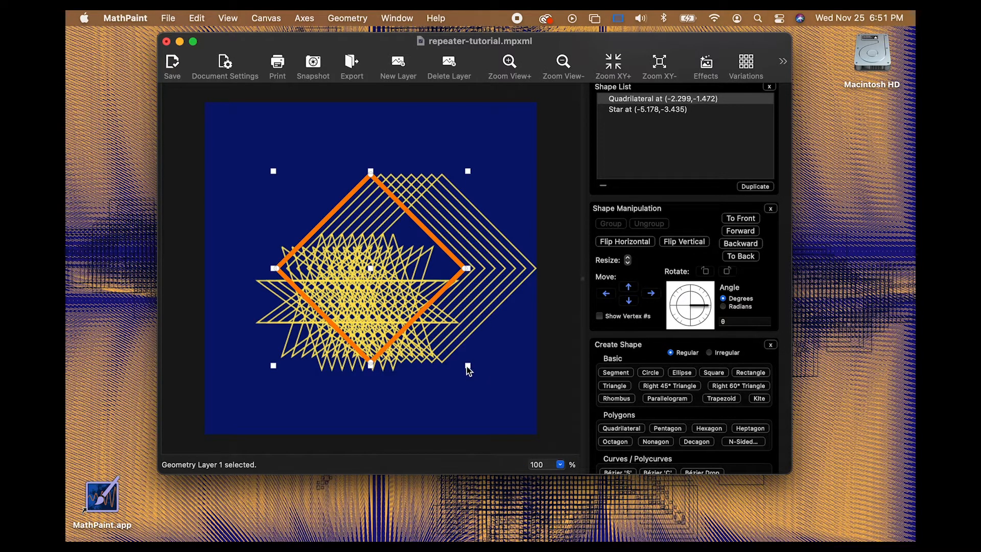
click(628, 263)
click(628, 262)
click(628, 263)
click(628, 263)
click(628, 262)
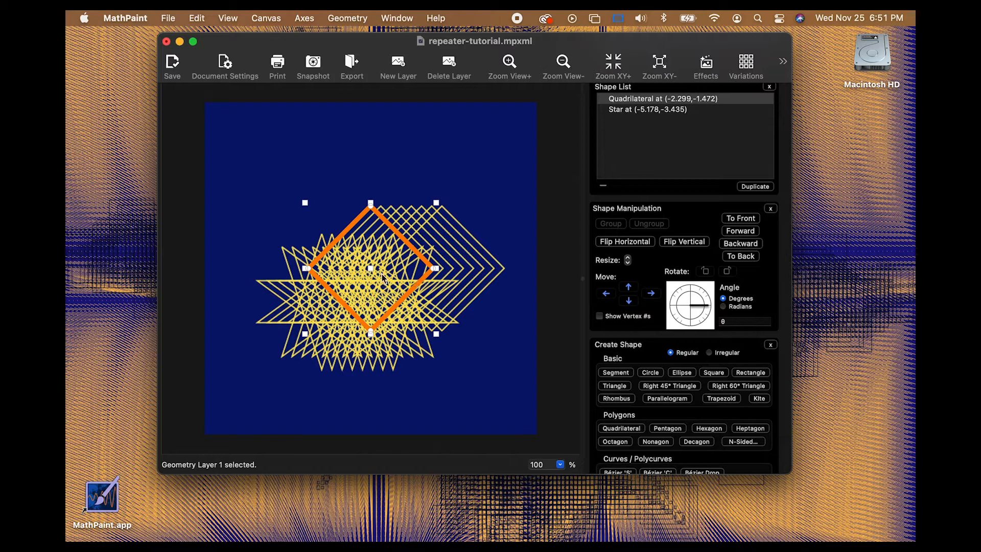
Separate the two shapes by moving the quadrilateral to about (-5.8, 6.2) and the star to about (-8.3, -7.6), and deselect them.
drag(371, 265, 277, 177)
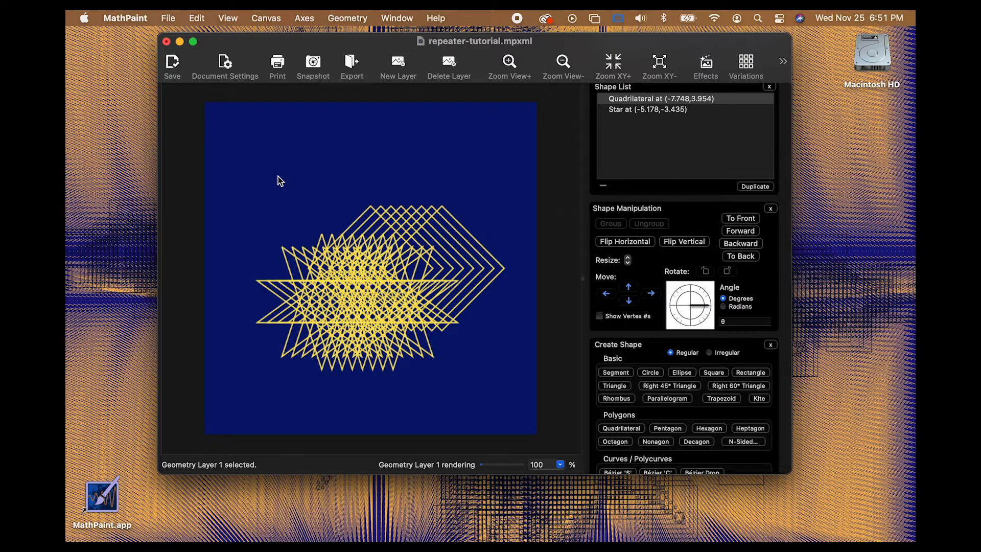
click(335, 311)
drag(323, 300, 292, 351)
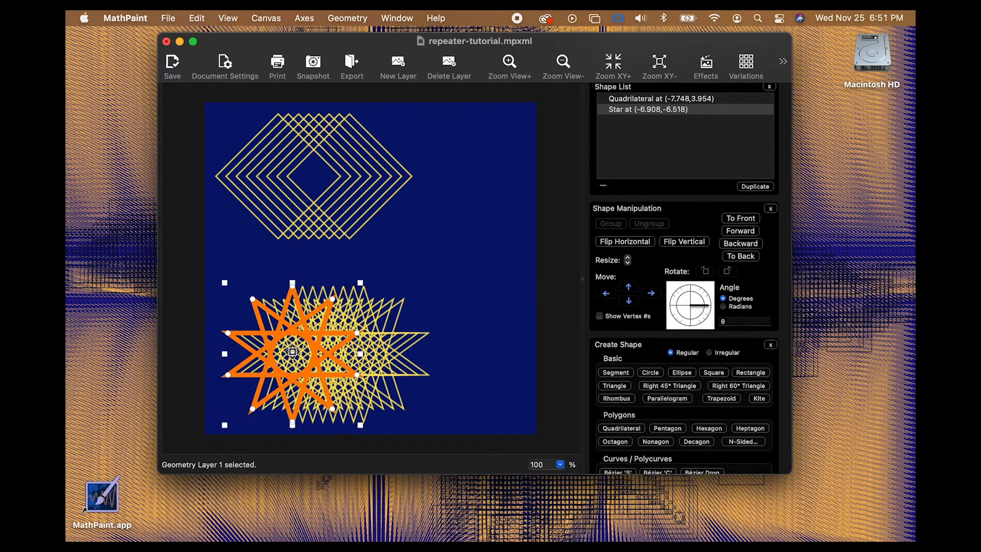
scroll(360, 307, down, 3)
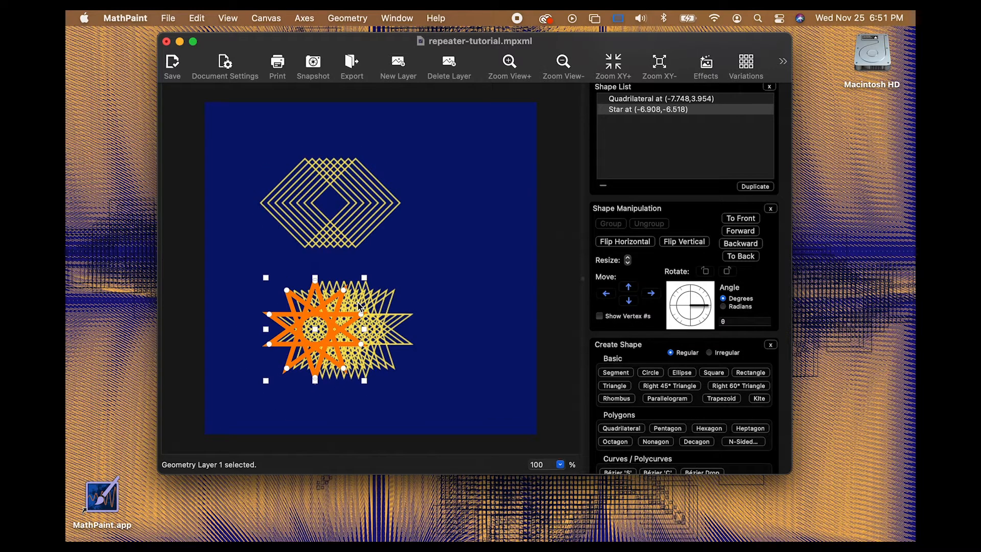
drag(316, 331, 300, 343)
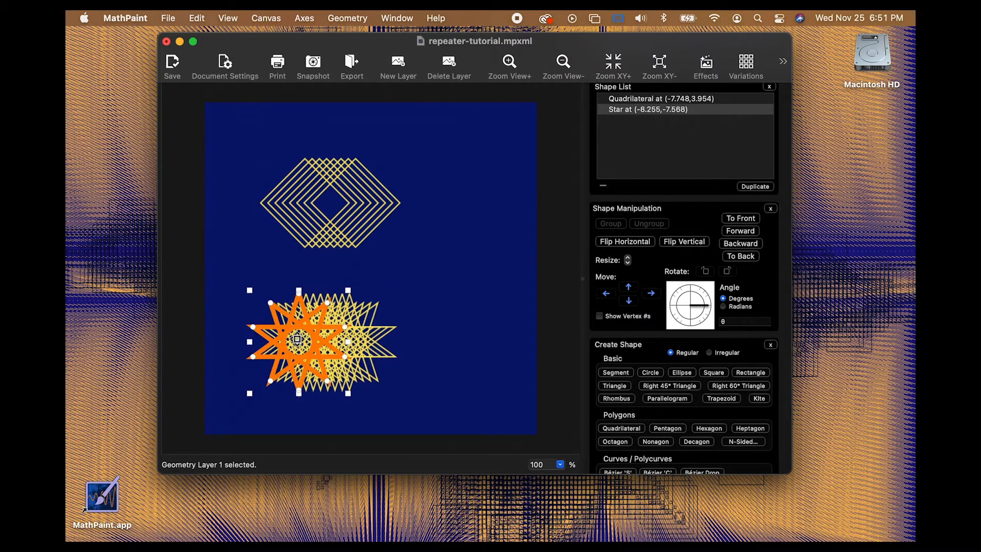
click(322, 219)
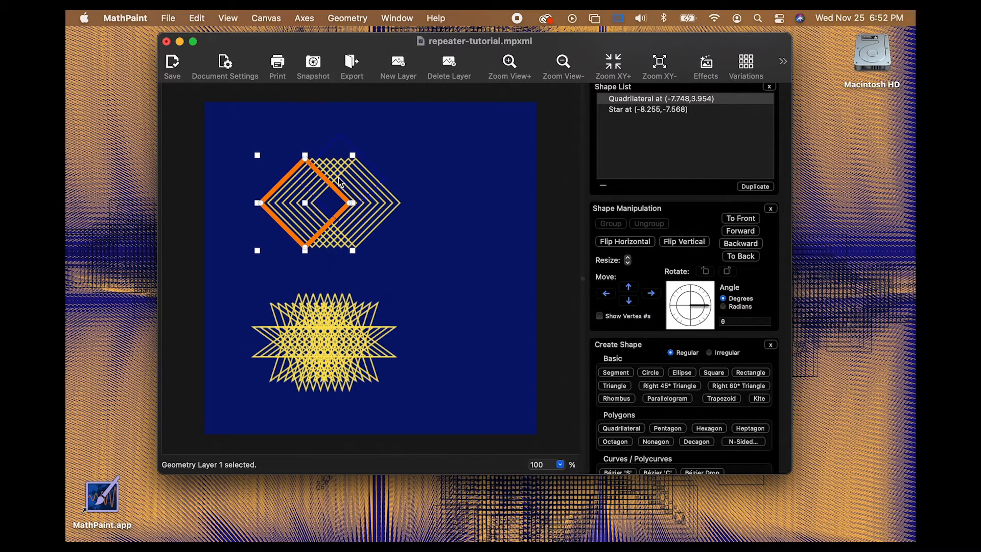
drag(302, 201, 326, 175)
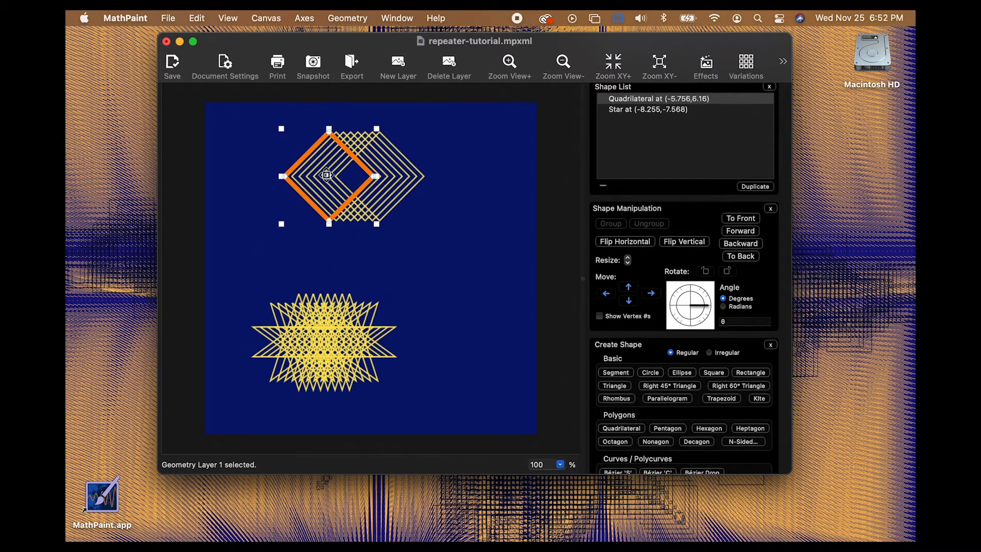
click(414, 265)
Deselect the quadrilateral and start a new Shape Rotate repeater for Geometry Layer 1 with 8 repeats.
click(677, 115)
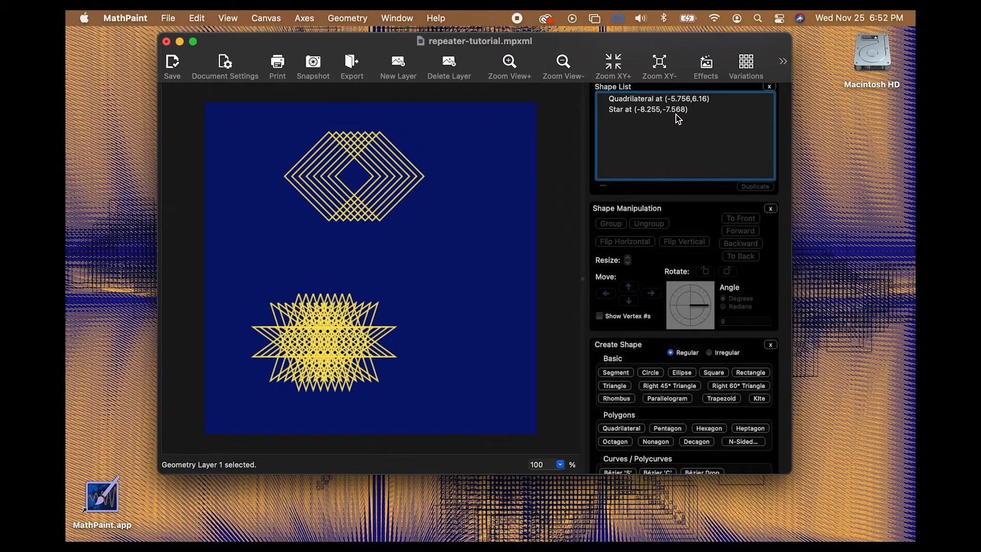
scroll(673, 287, down, 1)
scroll(673, 287, down, 10)
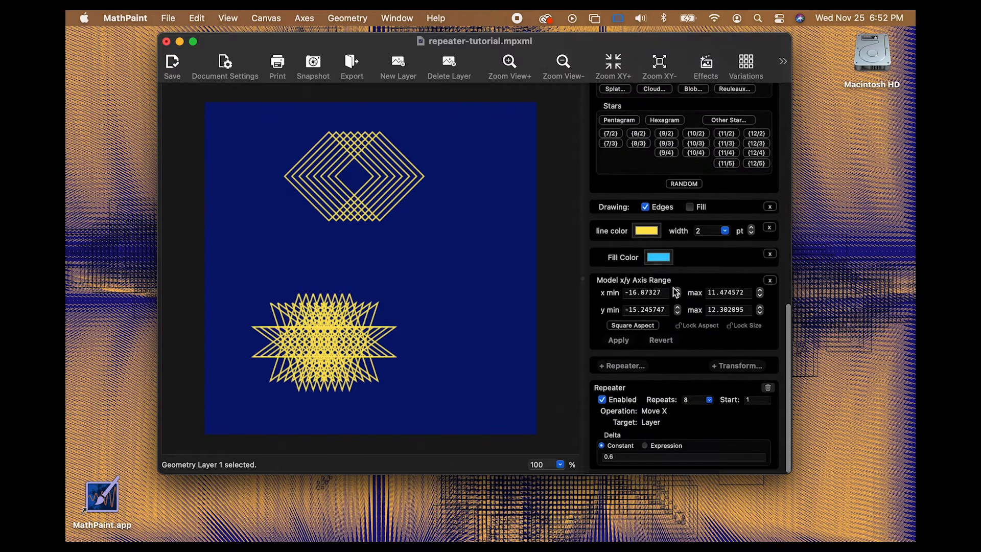
click(624, 369)
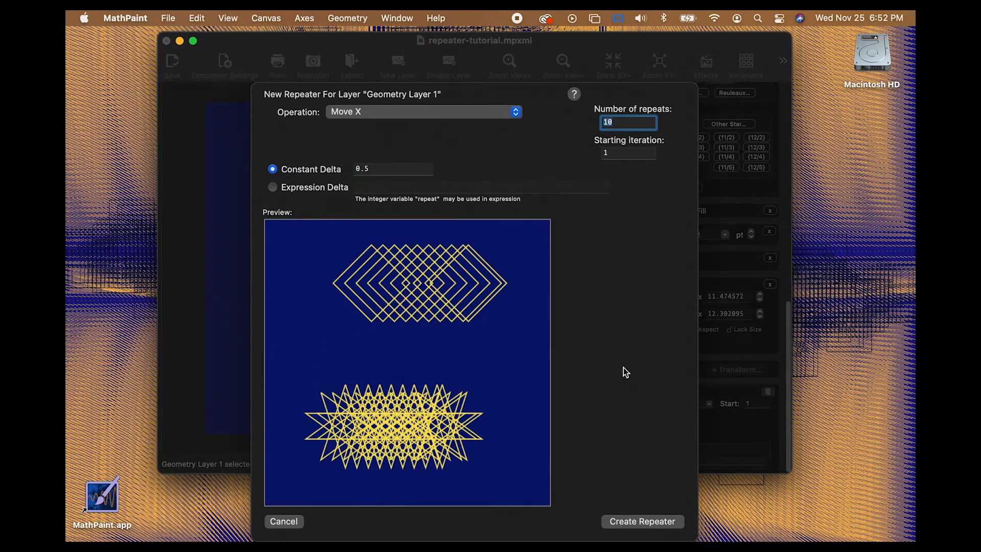
click(438, 109)
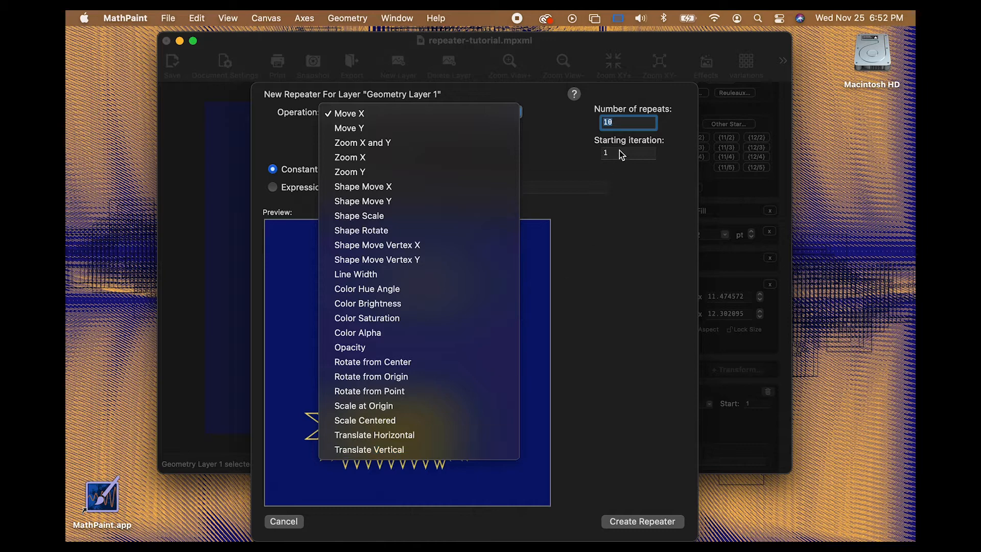
click(625, 122)
text(8)
click(490, 113)
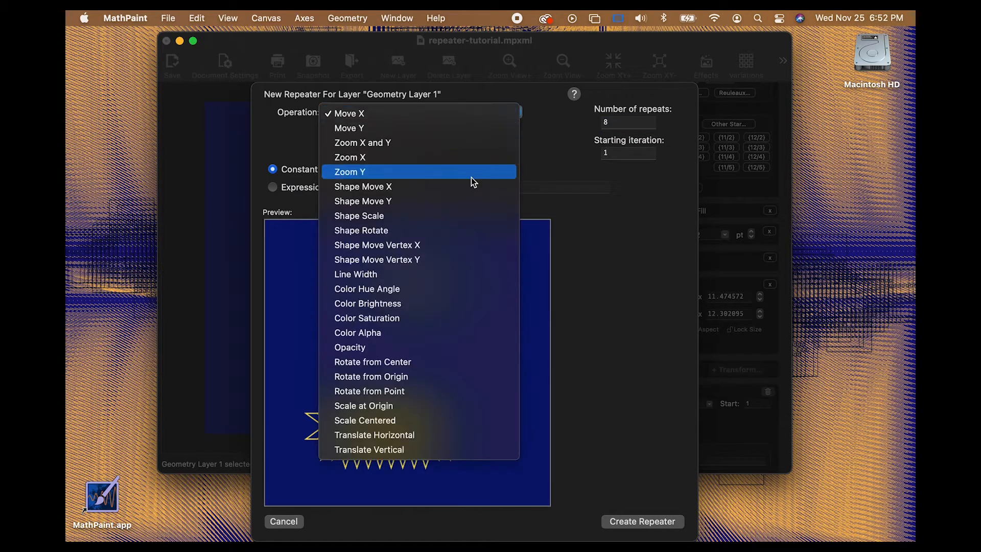
click(459, 229)
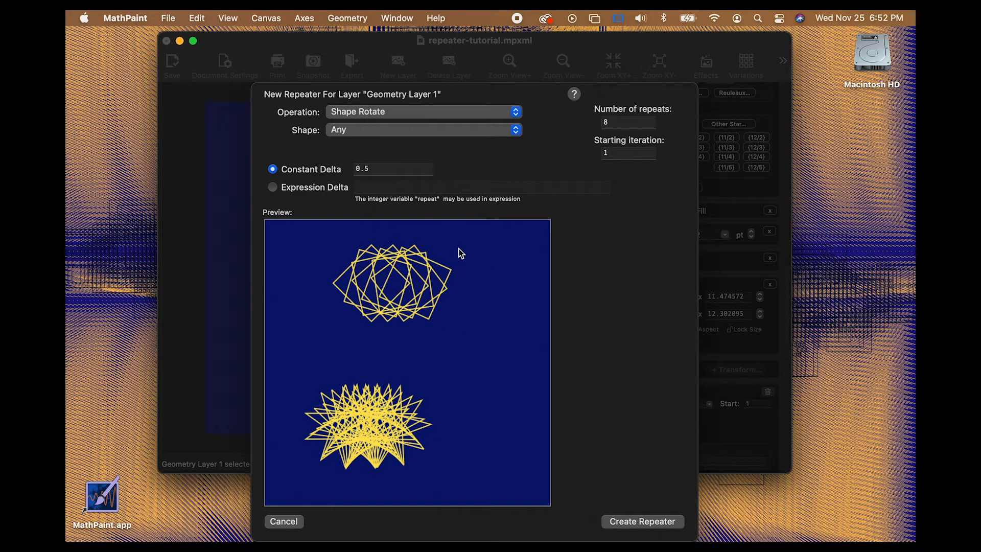
Target the Shape Rotate repeater at the star only, set its constant delta to 0.05, and create it.
click(359, 131)
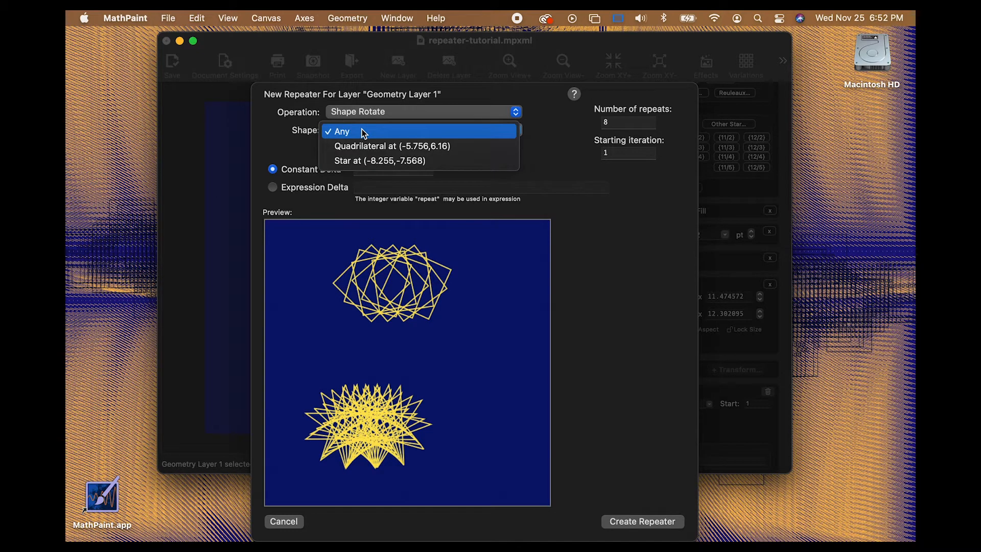
click(360, 163)
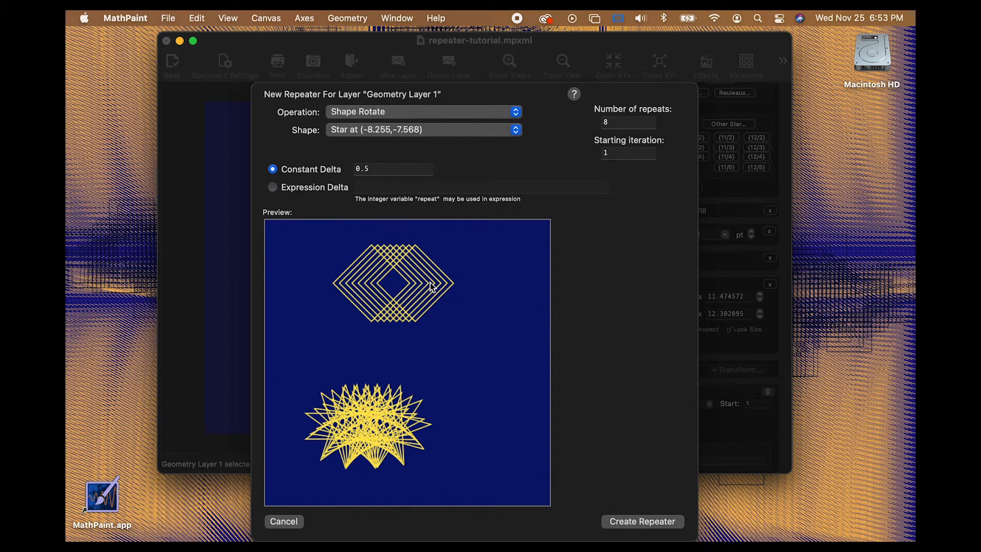
click(387, 167)
key(BackSpace)
text(05)
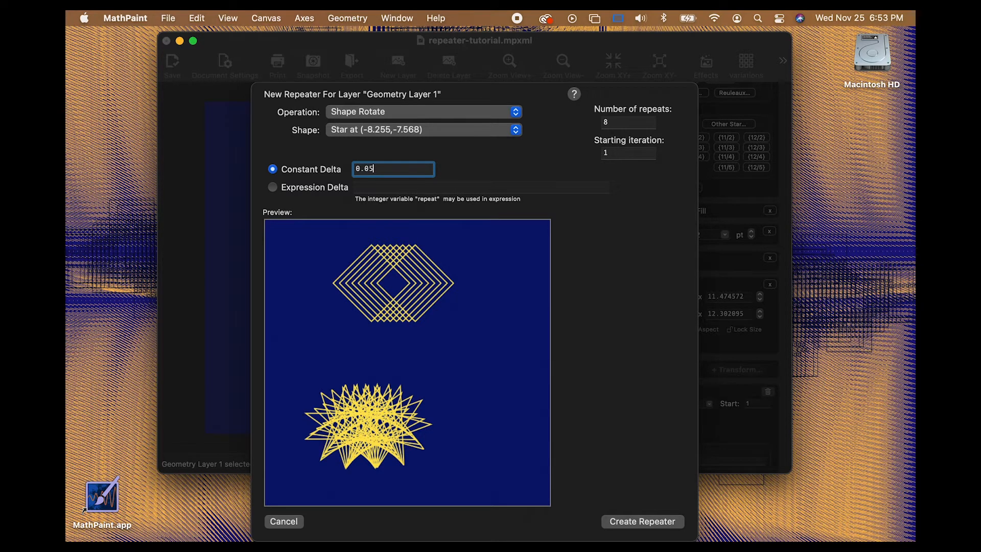
click(664, 521)
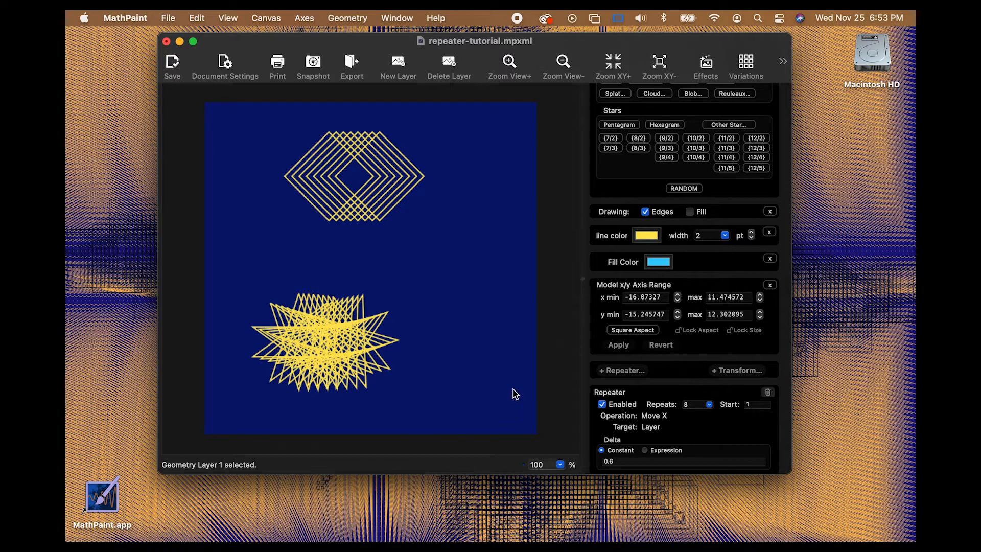
Disable and re-enable the Shape Rotate repeater and the Move X repeater in turn to compare their effects.
scroll(672, 378, down, 5)
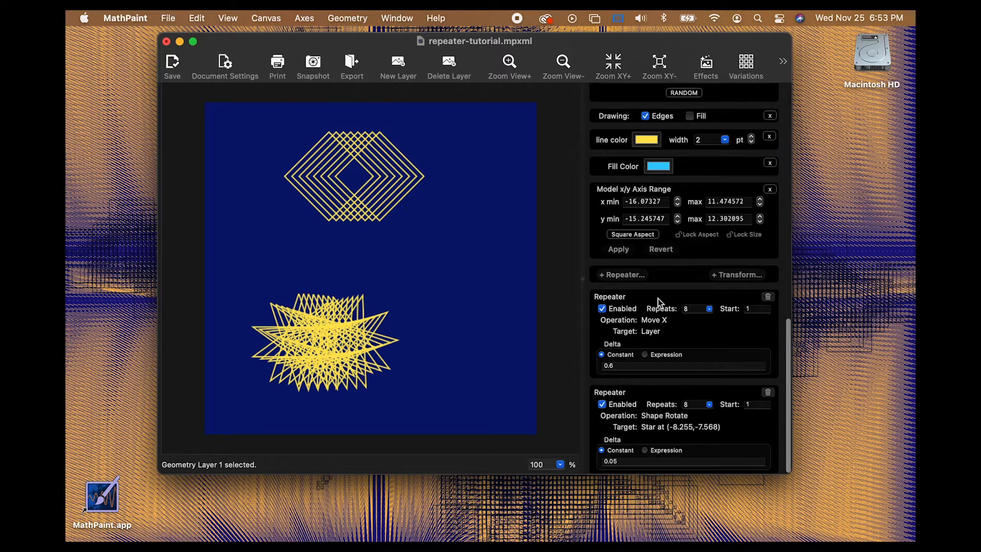
click(601, 404)
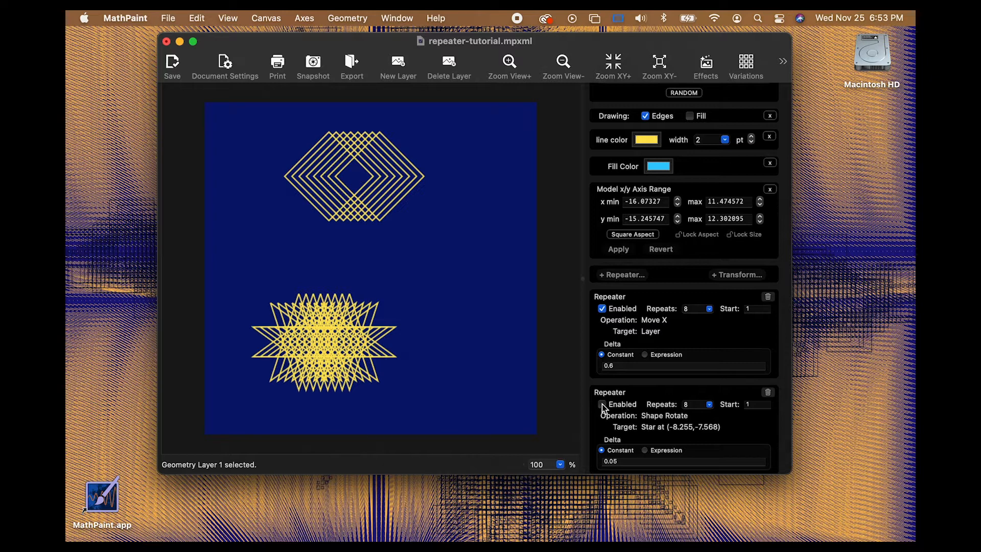
click(602, 405)
click(602, 309)
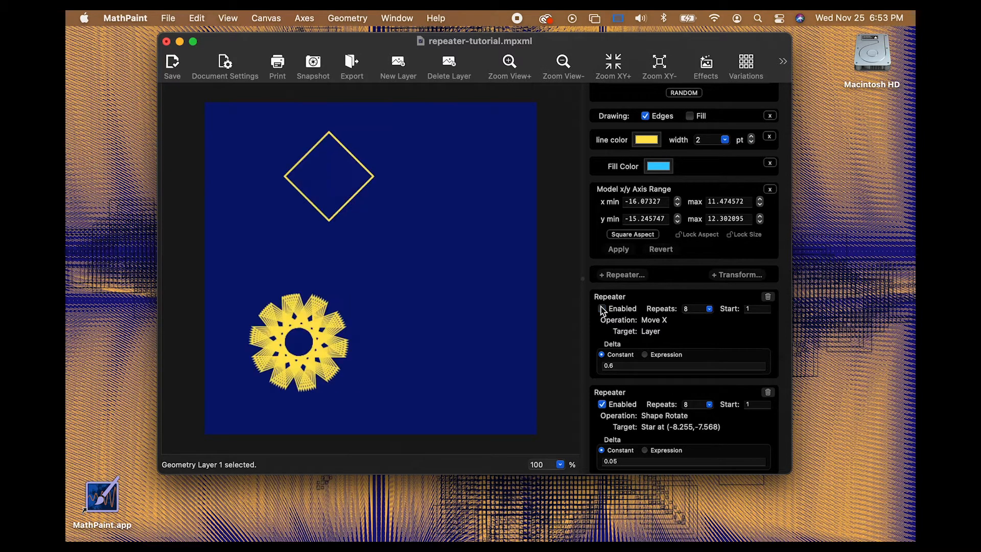
click(602, 309)
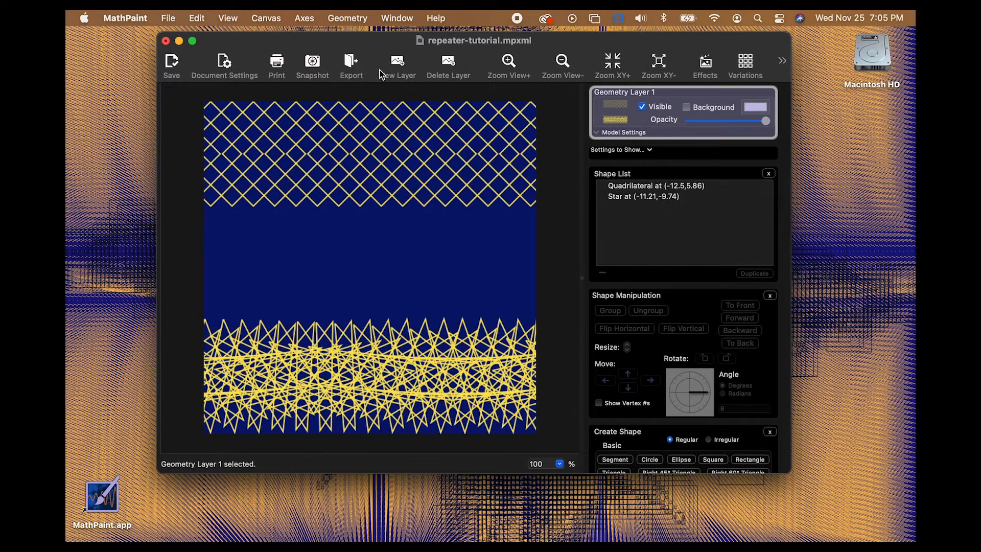
Add a new Cartesian layer and expand its model settings.
click(401, 63)
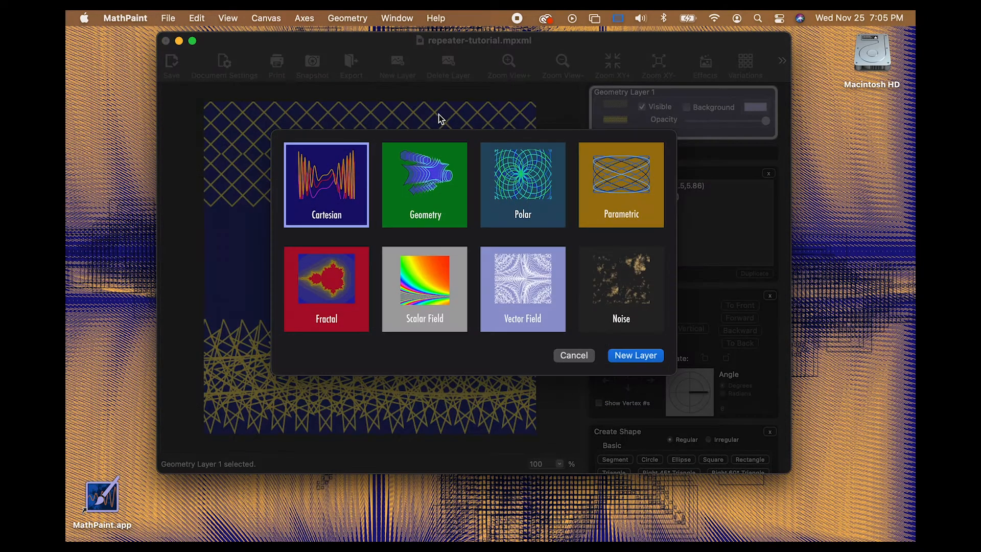
click(634, 353)
click(597, 133)
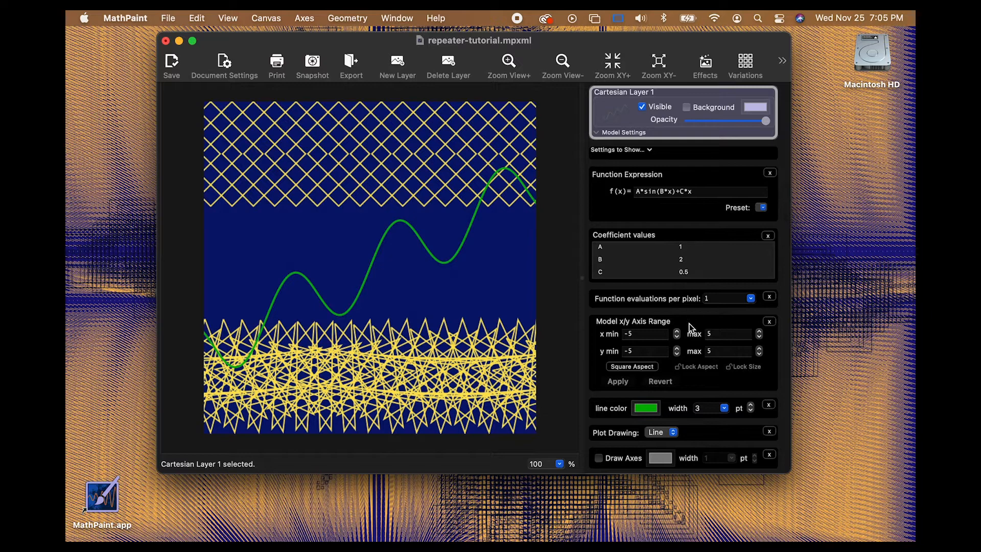
Start a new repeater for Cartesian Layer 1 with Coefficient Value as its operation.
scroll(692, 345, down, 4)
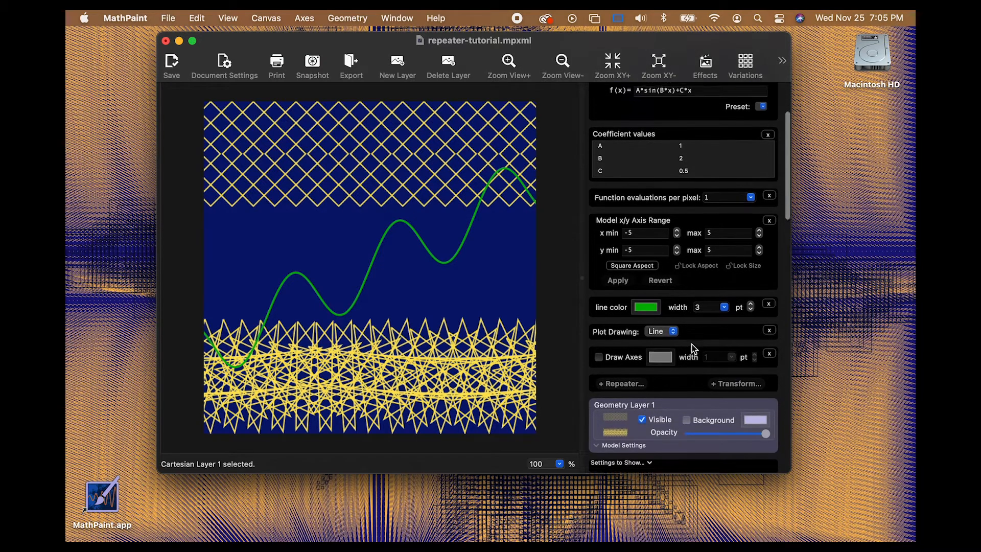
click(619, 380)
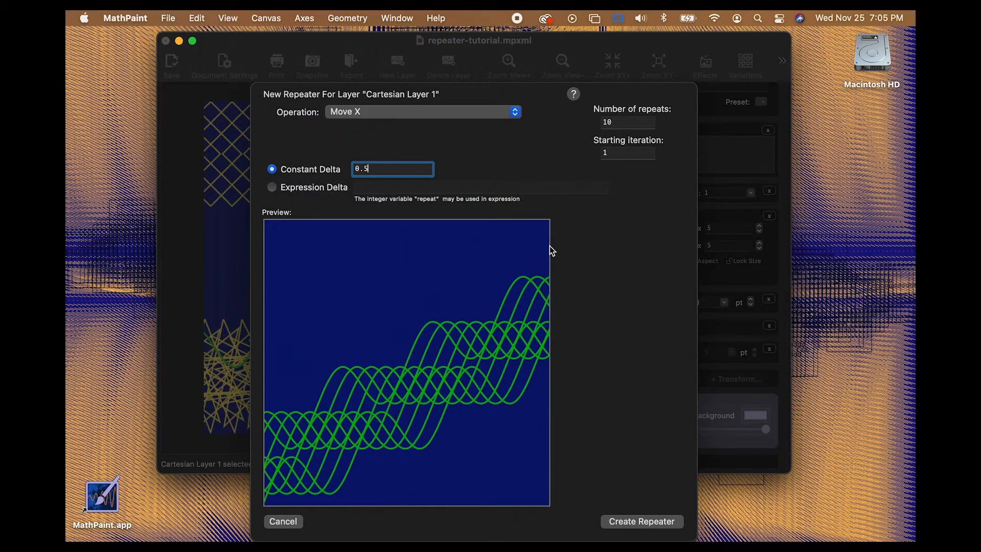
click(458, 111)
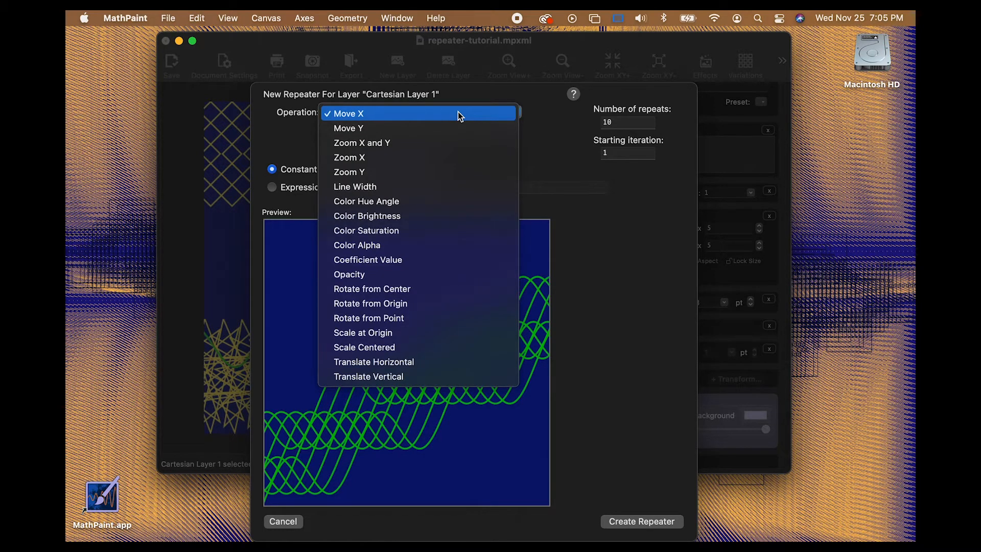
click(458, 111)
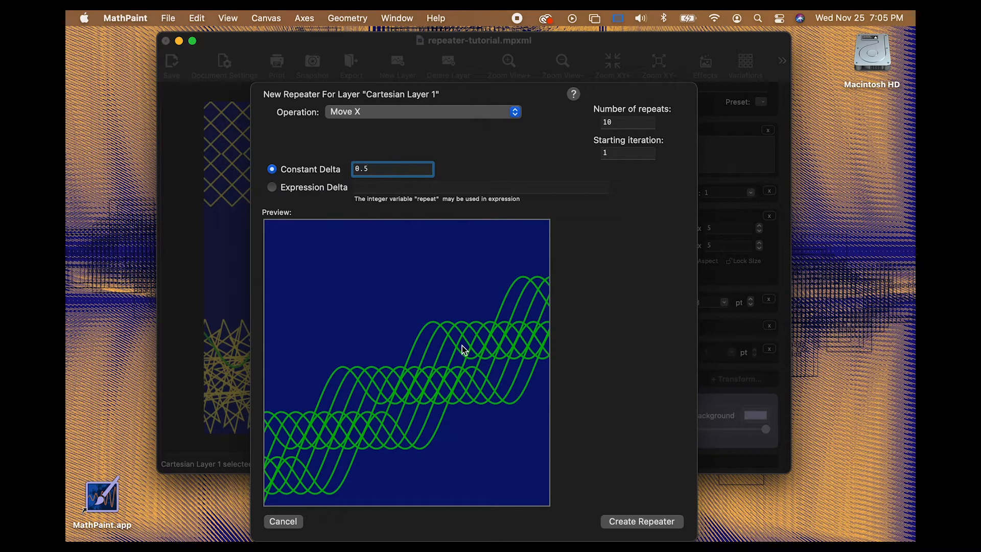
click(470, 113)
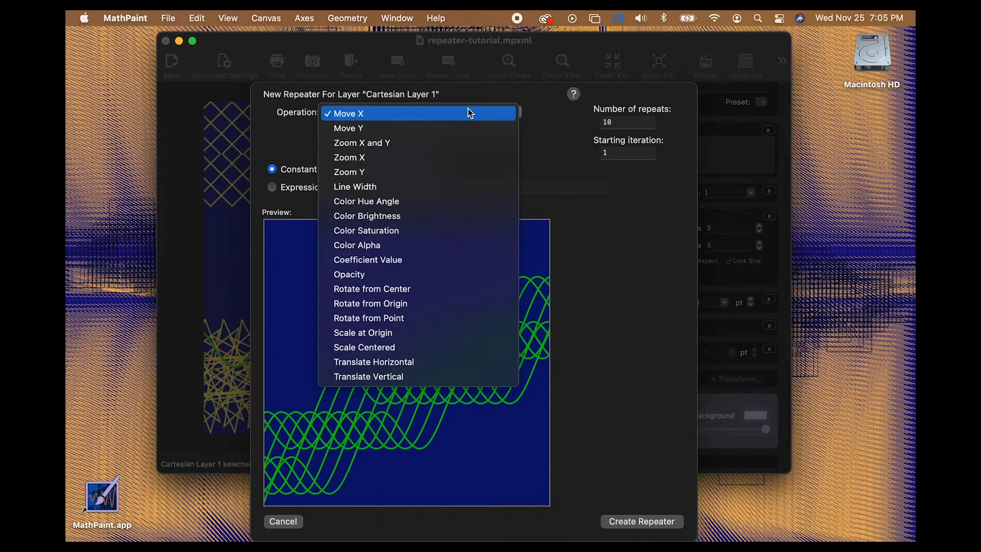
click(434, 260)
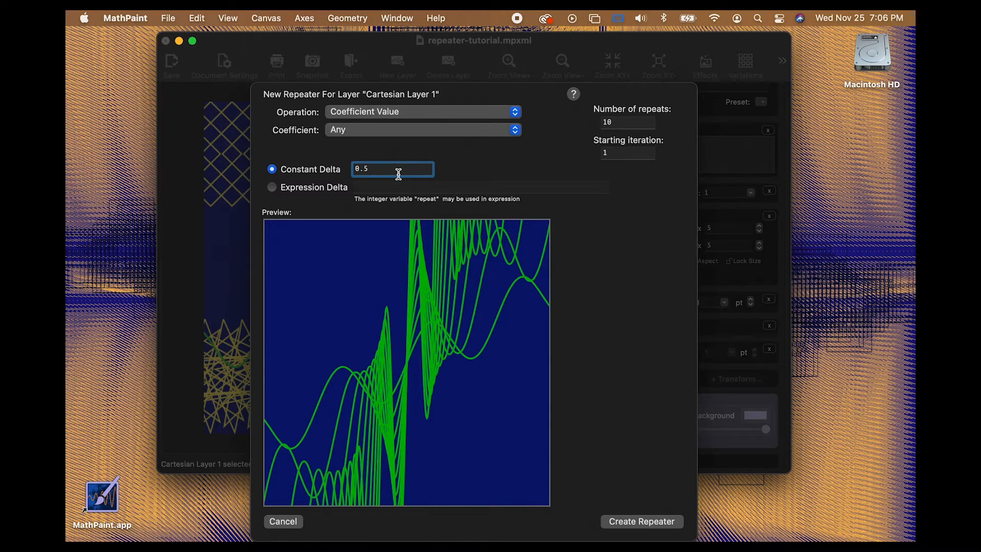
Preview the coefficient repeater with a constant delta of 0.1, and change the delta to 0.2.
key(BackSpace)
text(1)
key(Tab)
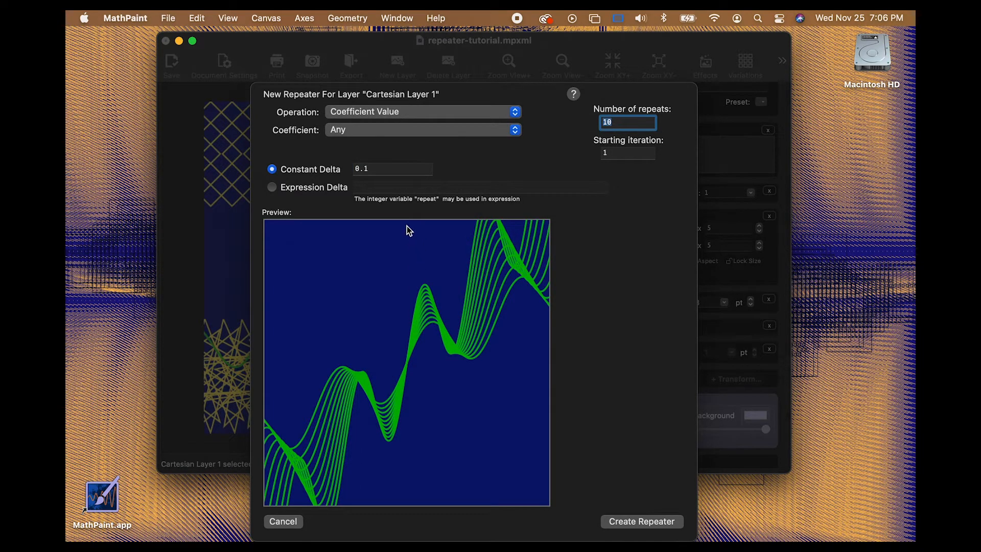
click(376, 167)
key(BackSpace)
text(2)
key(Tab)
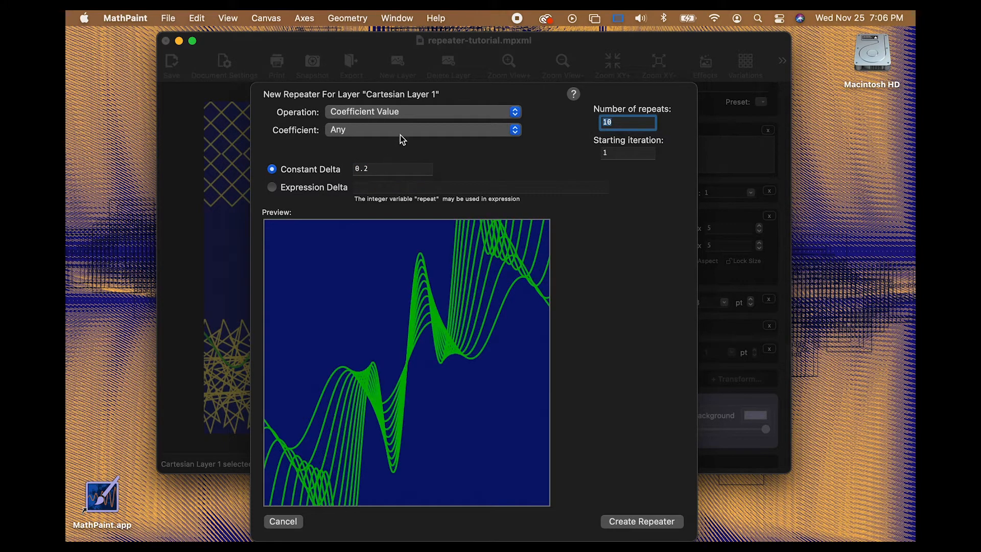
Preview the repeater on coefficient A, C and B individually, and return the target to coefficient A.
click(402, 131)
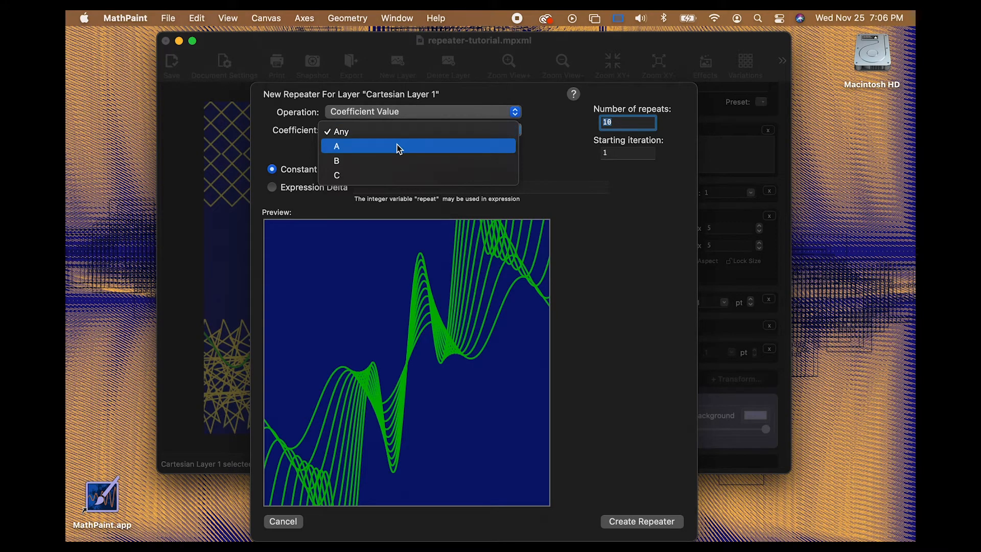
click(399, 149)
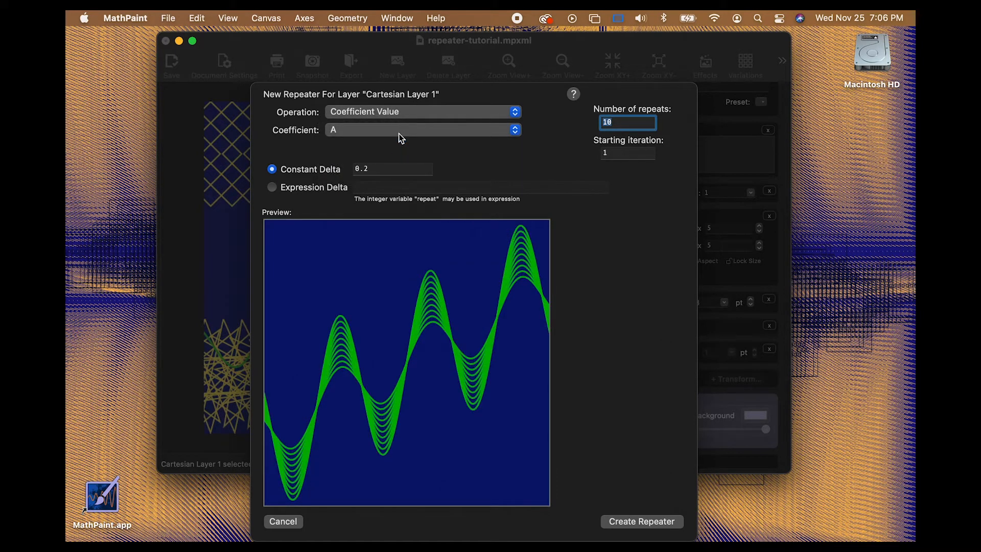
click(400, 131)
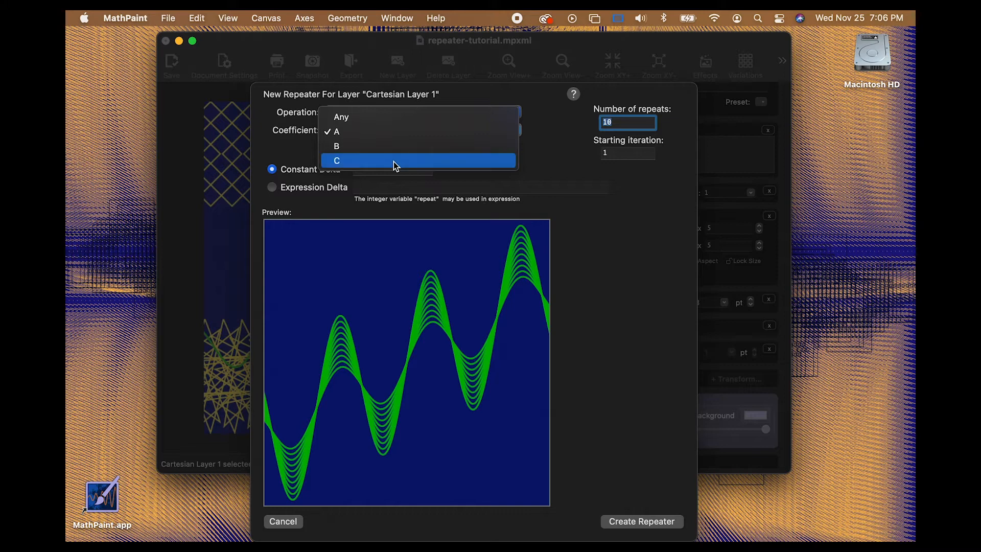
click(393, 161)
click(396, 132)
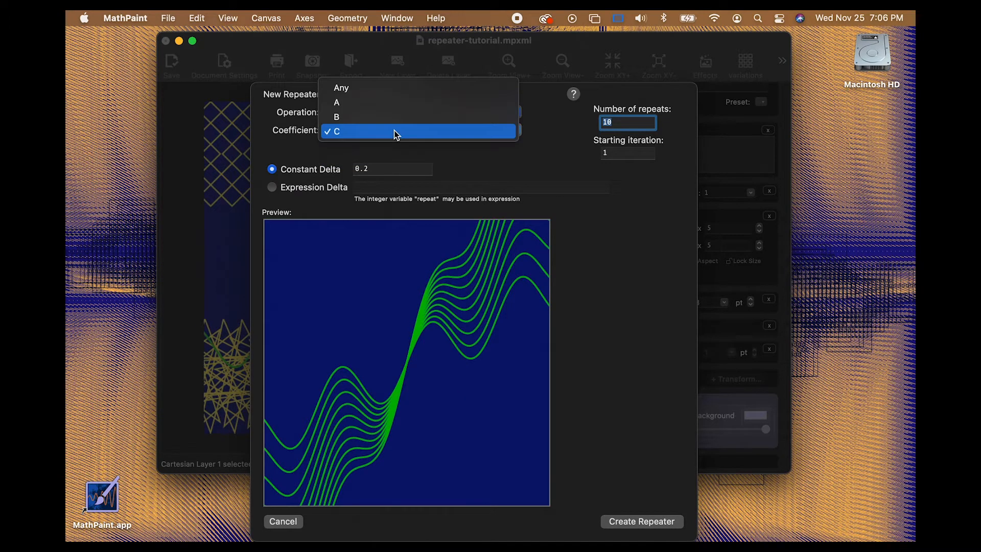
click(394, 119)
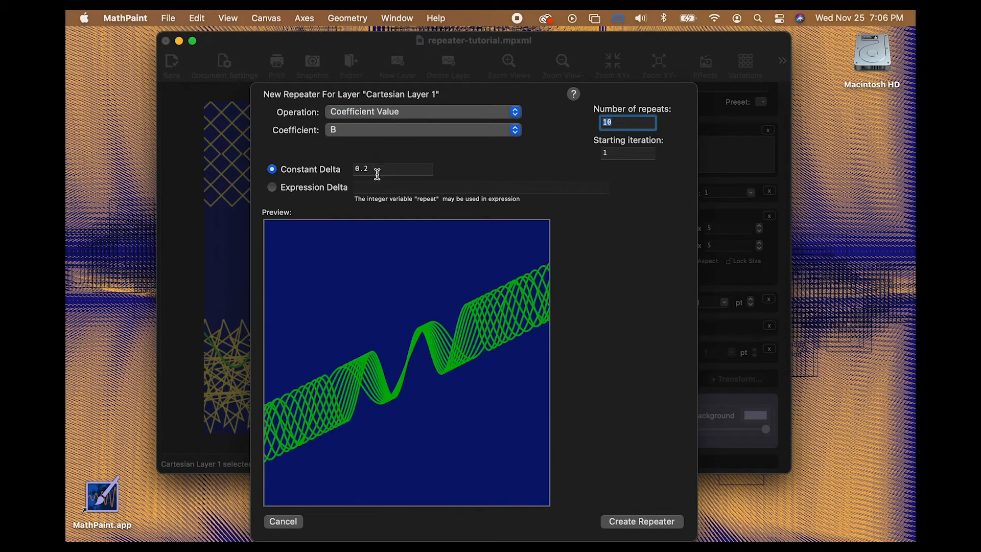
click(373, 126)
click(373, 113)
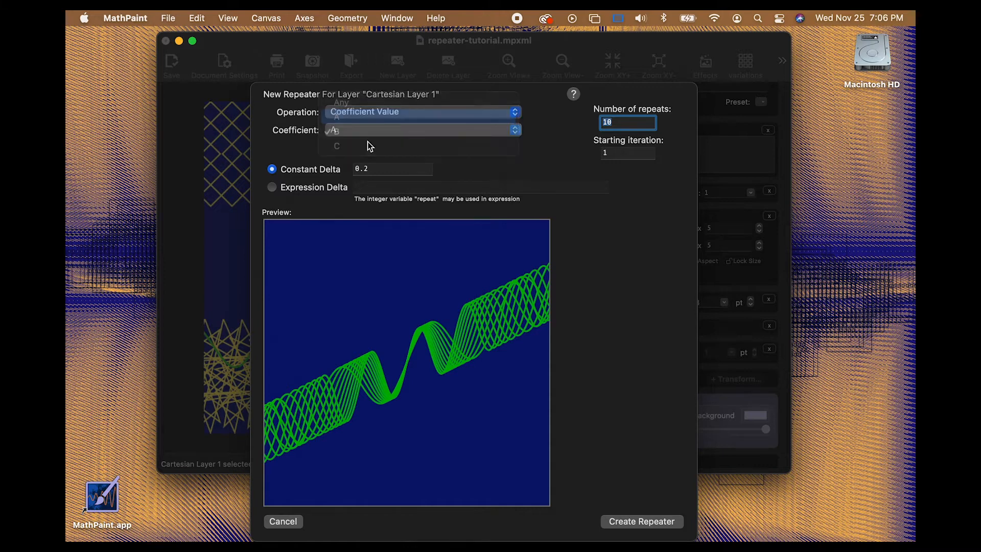
Set the coefficient repeater's constant delta to -0.2.
click(359, 170)
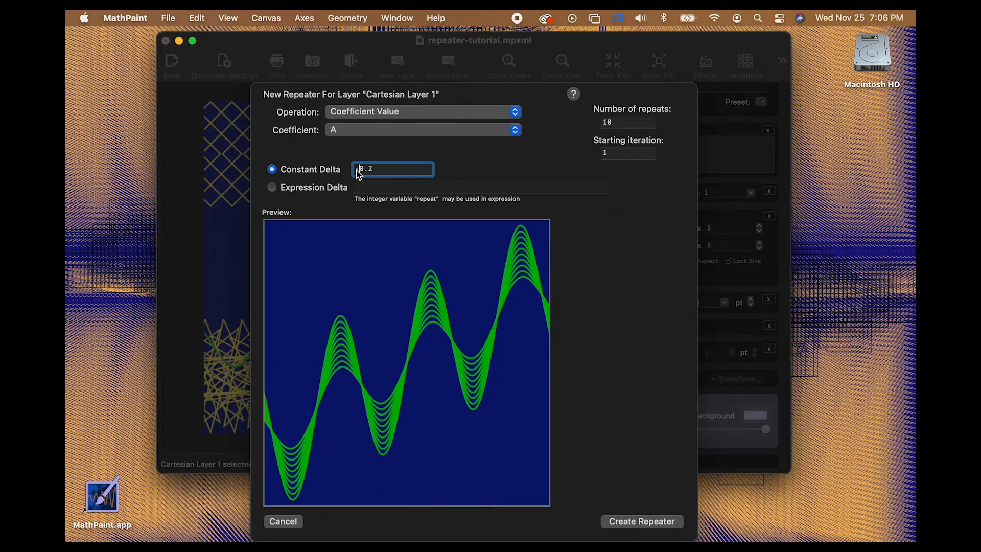
text(-)
key(Return)
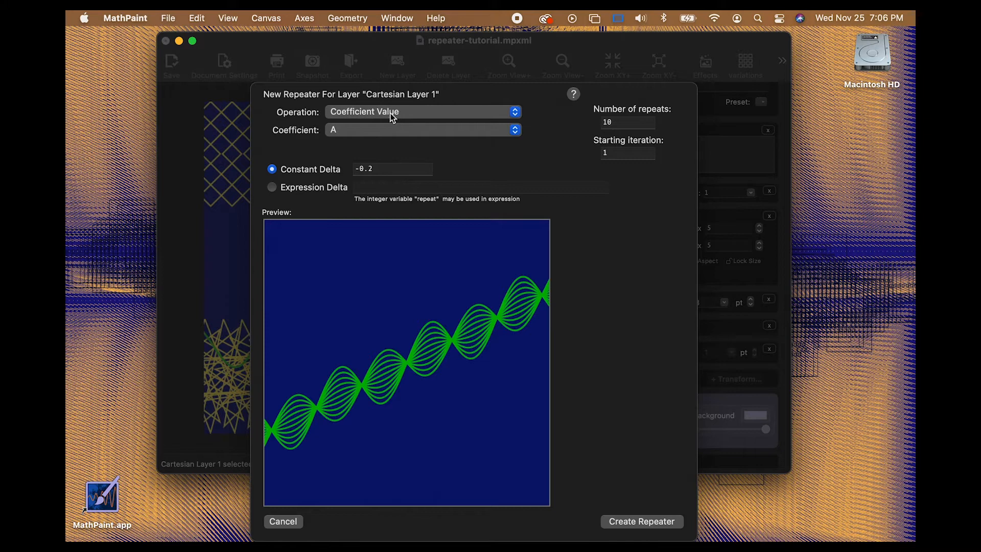
Preview the repeater on coefficient C, switch its target to coefficient B, and create the repeater.
click(382, 127)
click(378, 163)
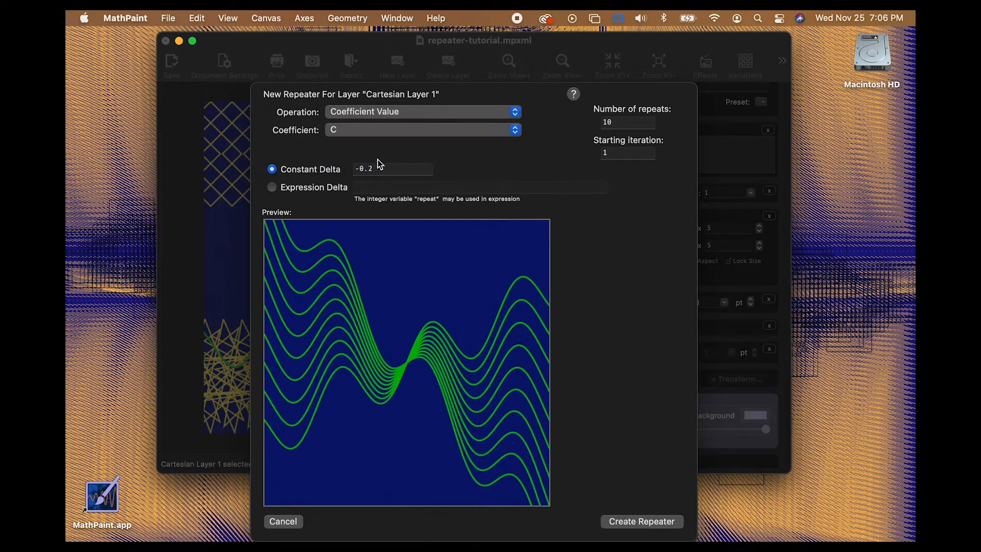
click(376, 129)
click(373, 118)
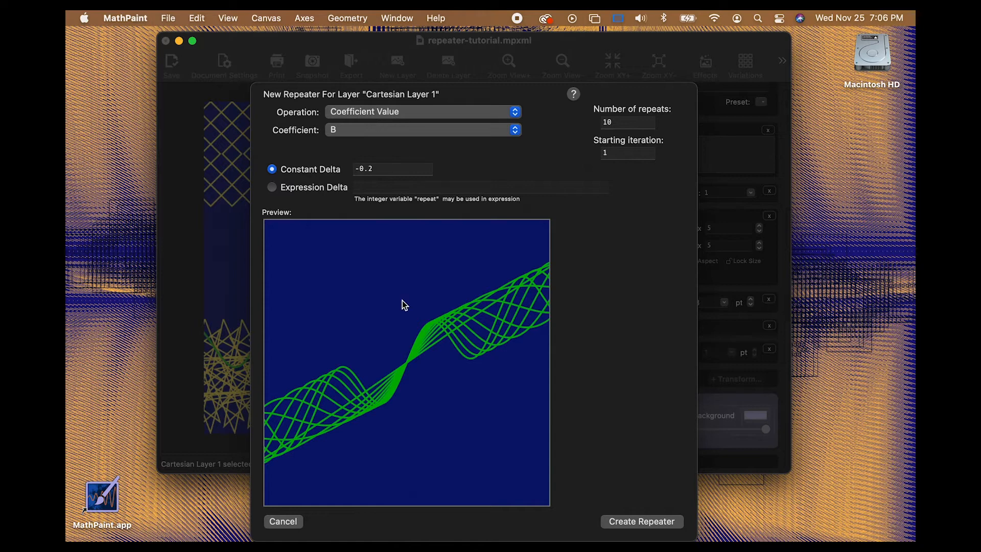
click(627, 522)
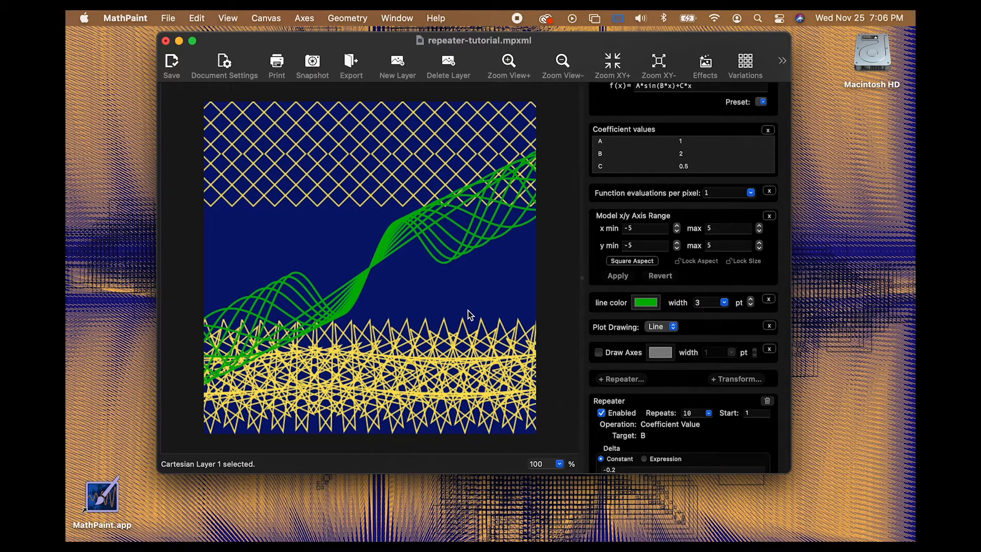
Start another repeater on the Cartesian layer with Color Hue Angle as its operation.
scroll(642, 202, up, 5)
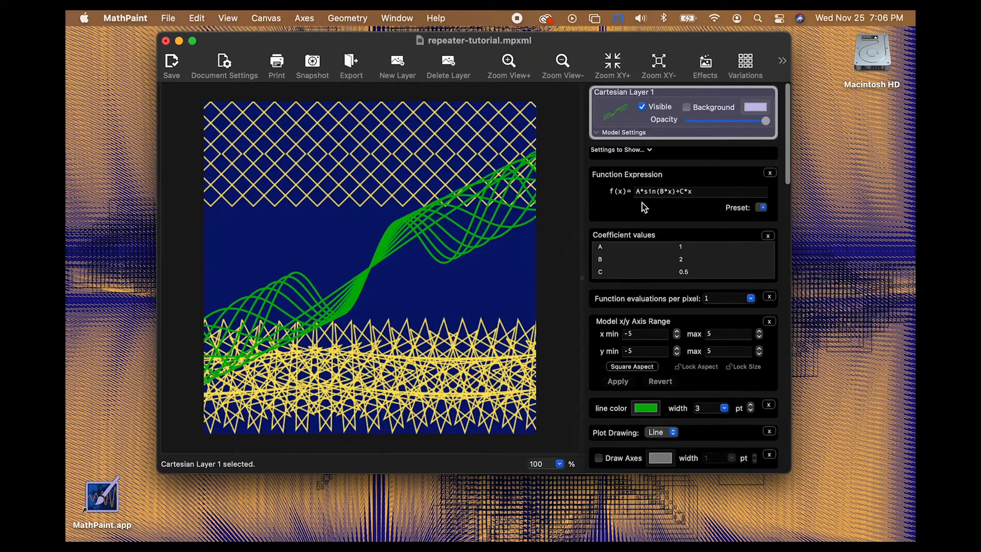
scroll(641, 202, down, 5)
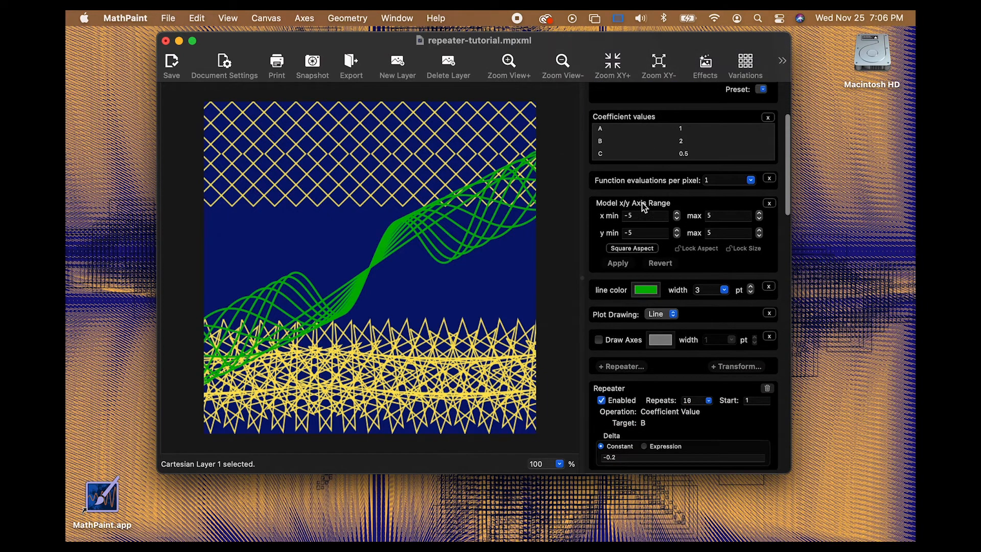
click(627, 367)
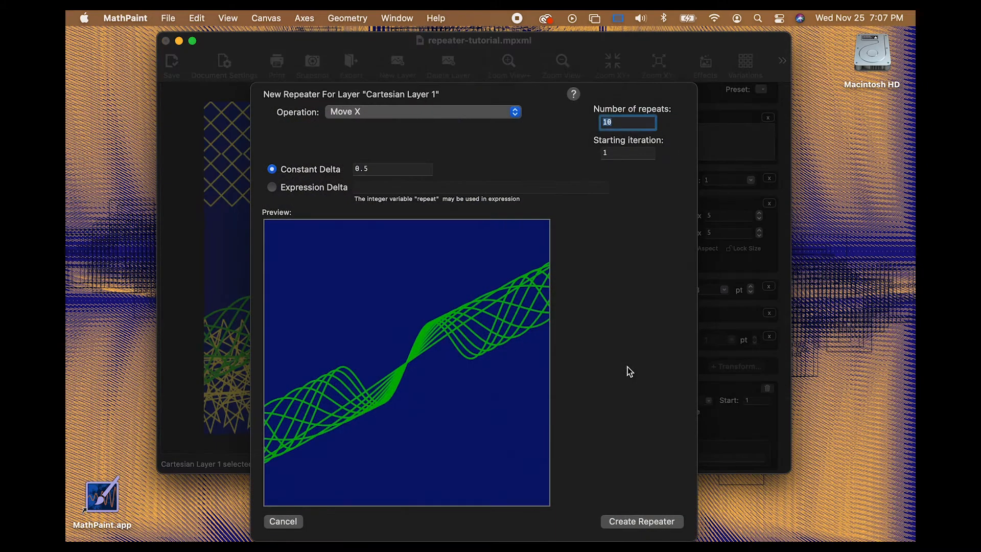
click(408, 112)
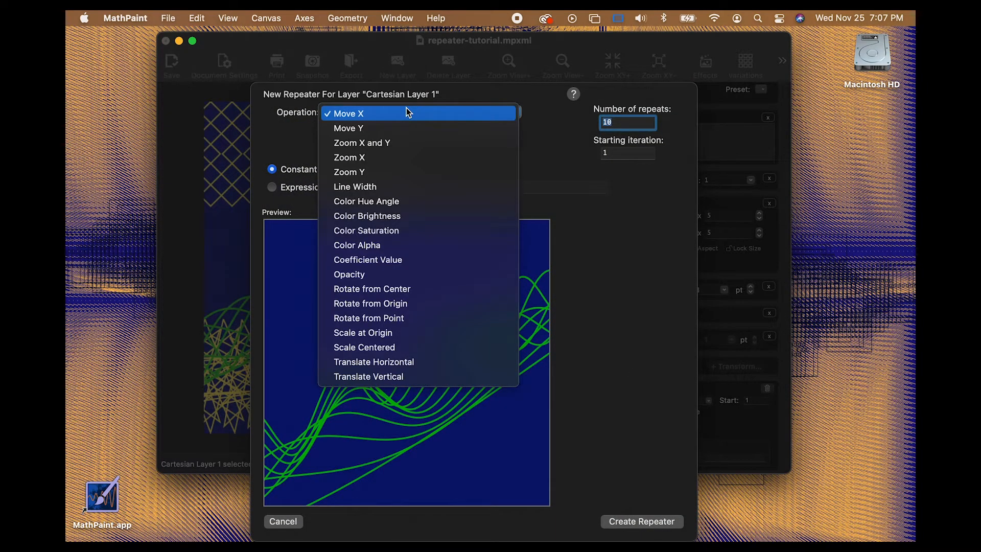
click(406, 201)
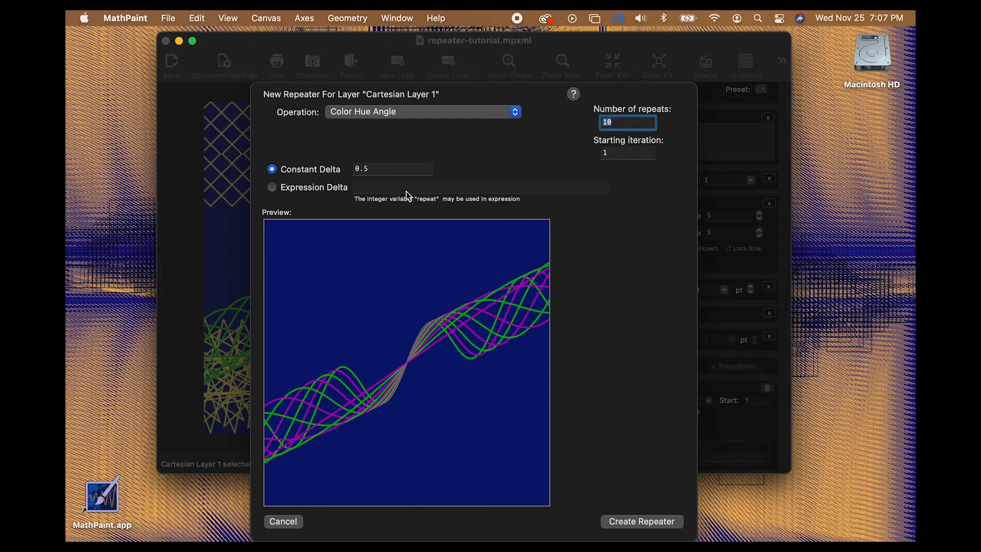
click(397, 113)
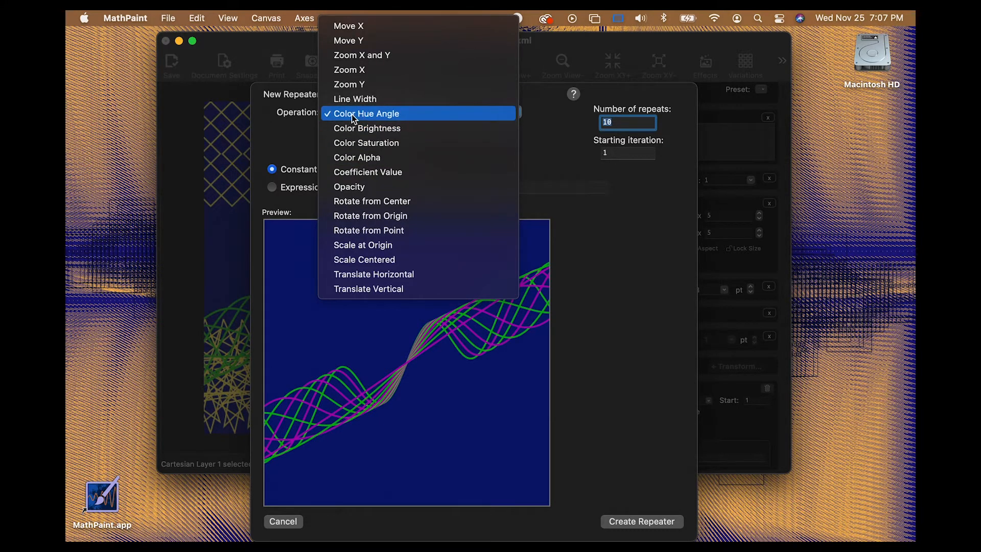
click(295, 135)
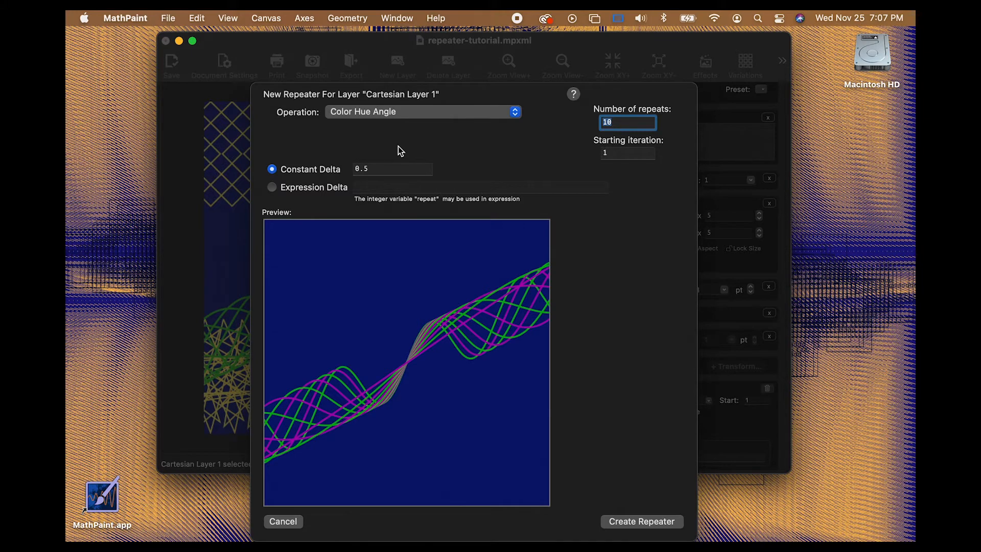
Set the hue angle repeater's constant delta to 0.033 and create the repeater.
click(385, 167)
key(BackSpace)
key(BackSpace)
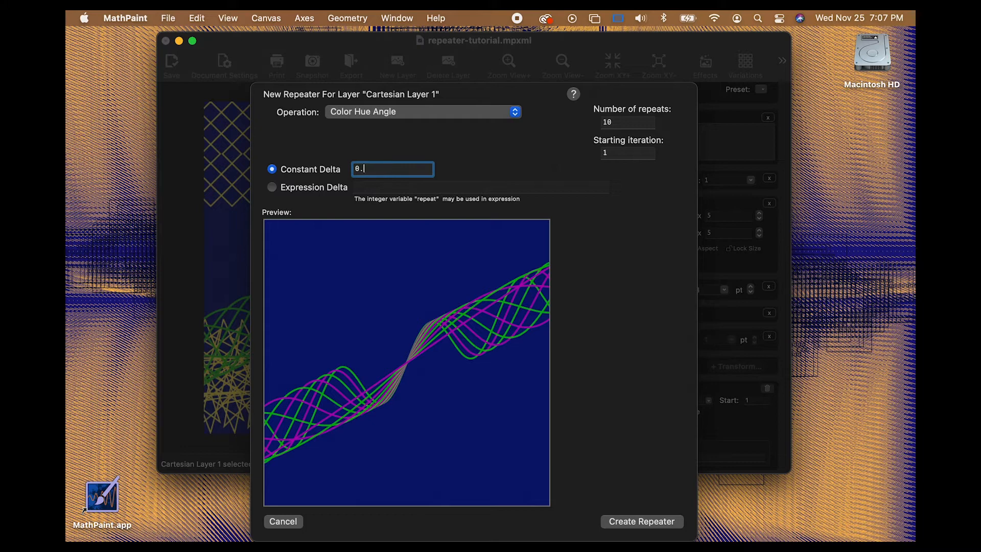
text(.033)
key(Return)
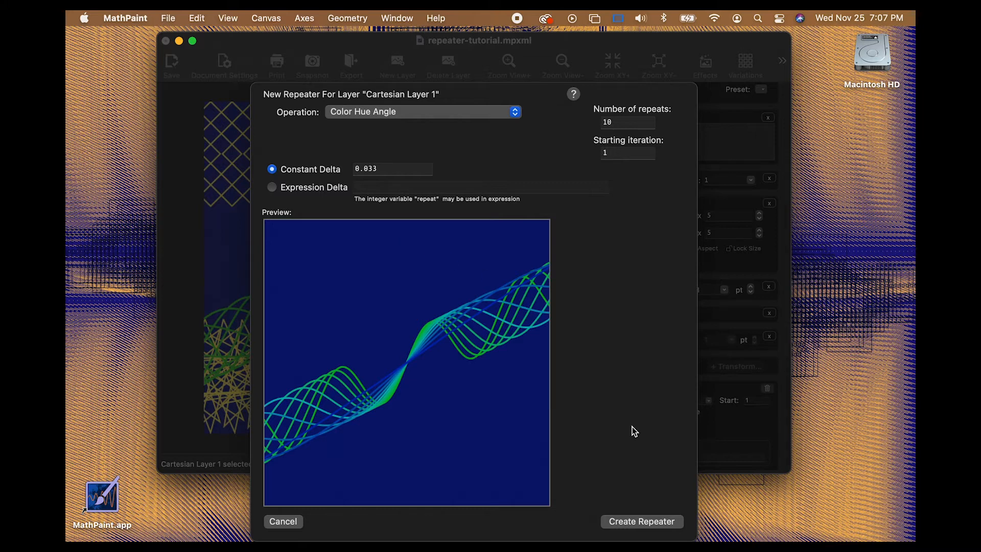
click(635, 518)
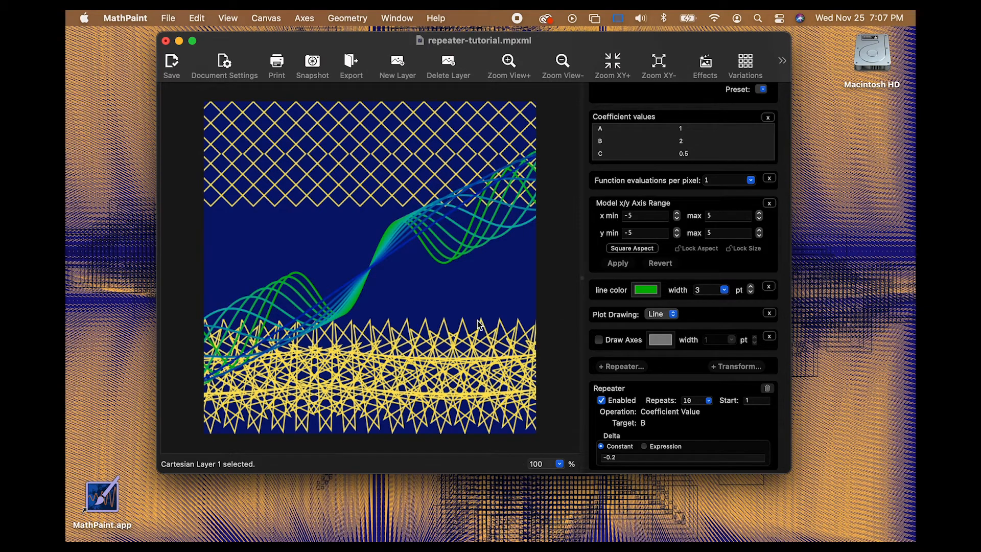
Zoom in on the Cartesian layer's curves until both axes span about -4.04 to 4.04.
scroll(479, 325, up, 5)
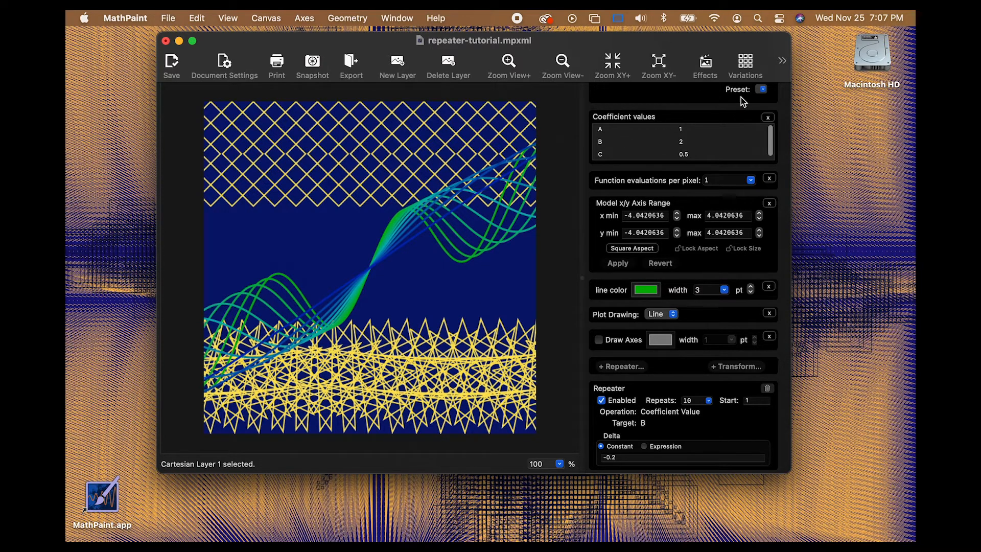
scroll(720, 98, up, 5)
click(604, 139)
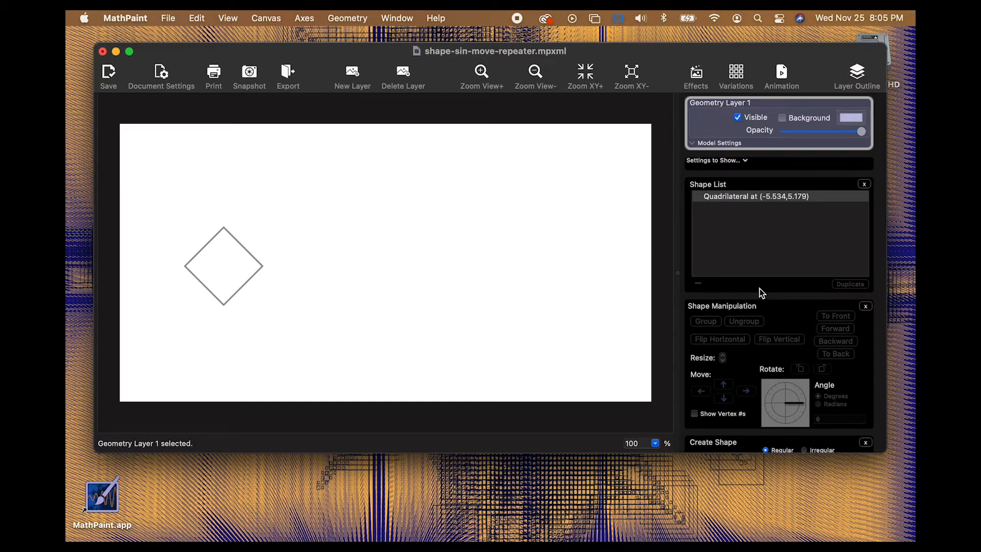
Add a Move X repeater to the diamond's geometry layer with 75 repeats and a constant delta of 1.
scroll(759, 288, down, 5)
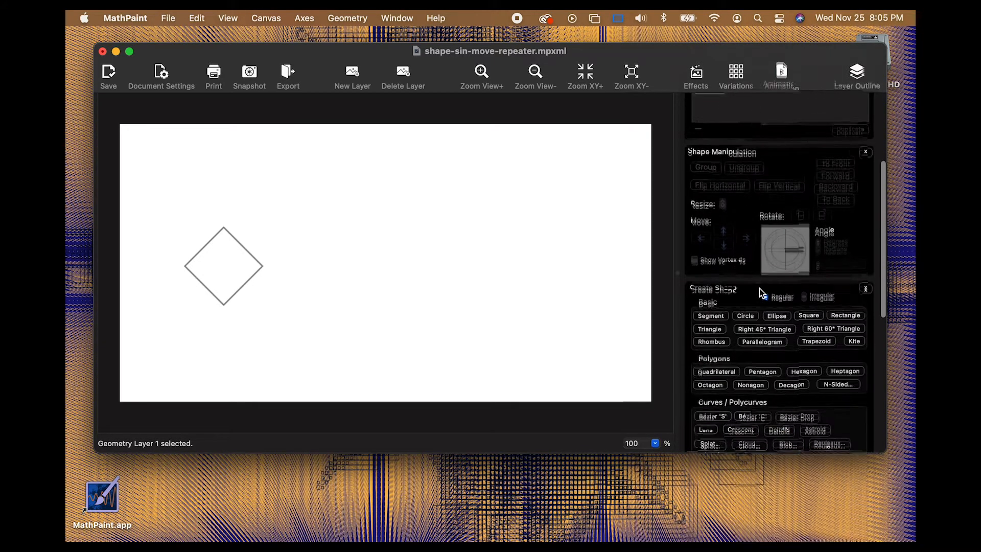
scroll(760, 288, down, 10)
click(717, 445)
click(562, 160)
key(shift+Tab)
text(75)
key(Tab)
key(Tab)
text(1)
key(Tab)
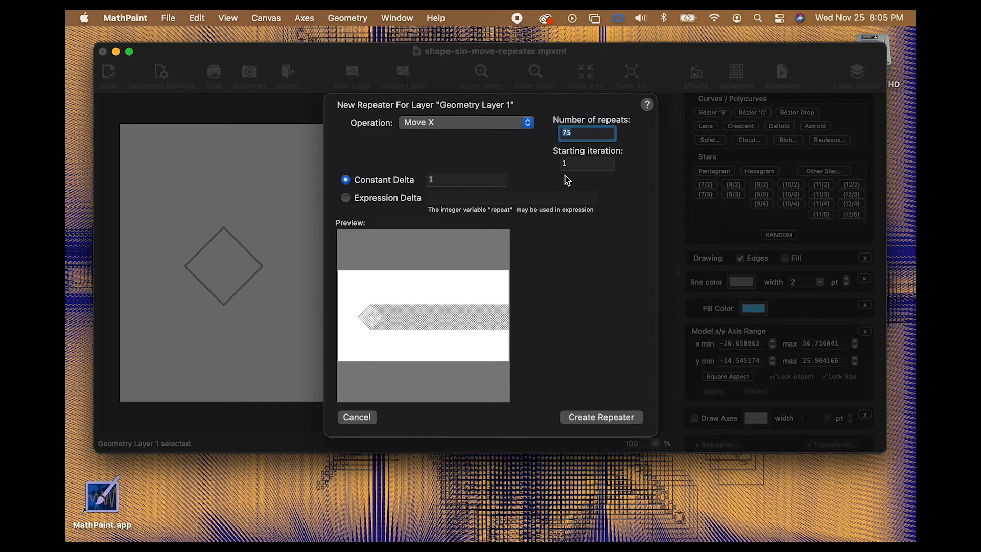
click(596, 417)
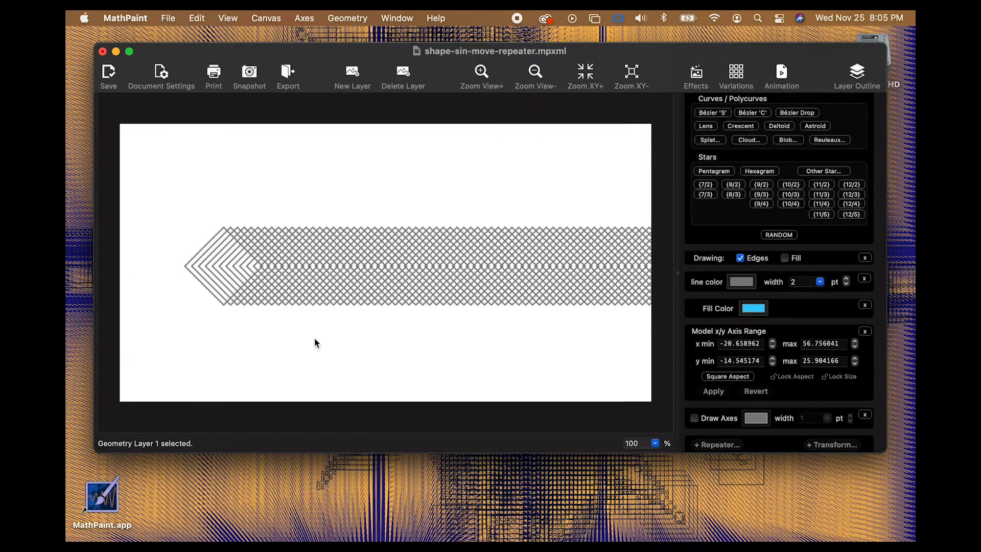
Start a second repeater on the geometry layer with the Move Y operation and 75 repeats.
scroll(326, 344, right, 10)
drag(313, 360, 289, 370)
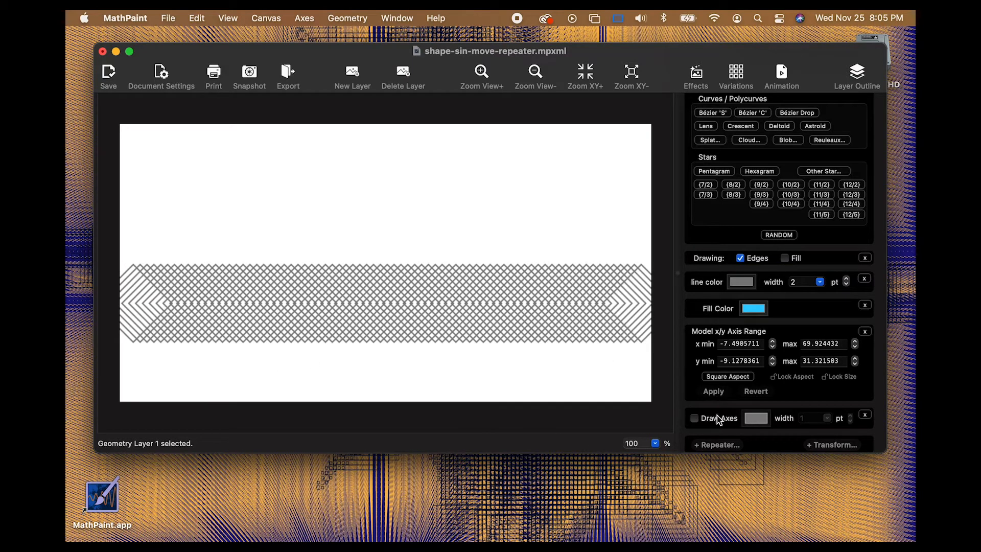
click(716, 447)
click(461, 125)
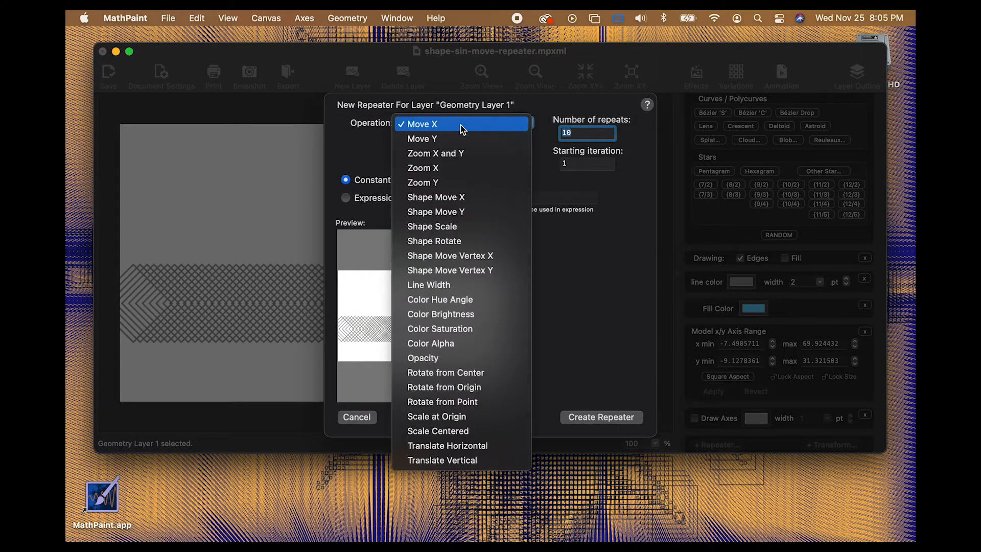
click(461, 140)
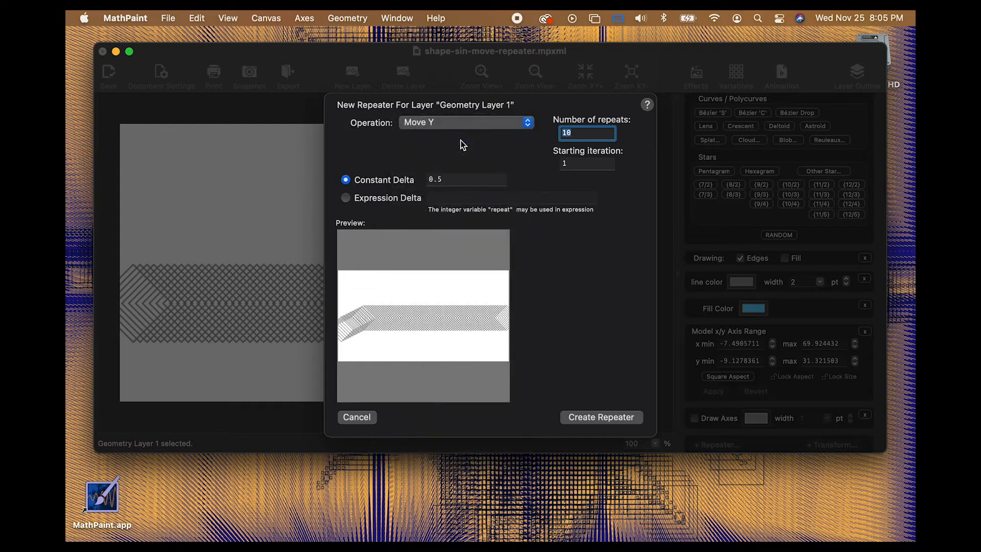
text(75)
key(Tab)
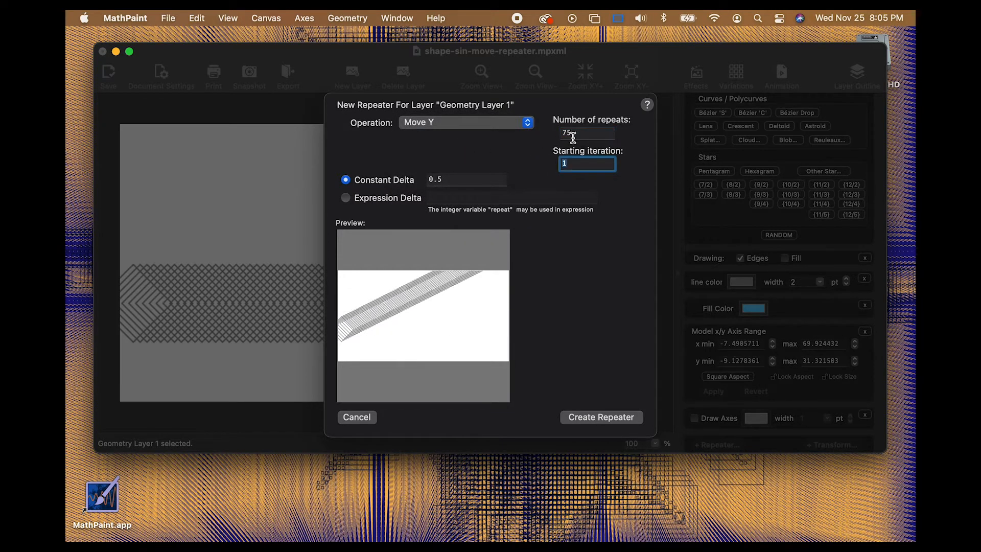
Give the Move Y repeater the expression delta cos(repeat/10), enlarge its preview, and create the repeater.
click(345, 198)
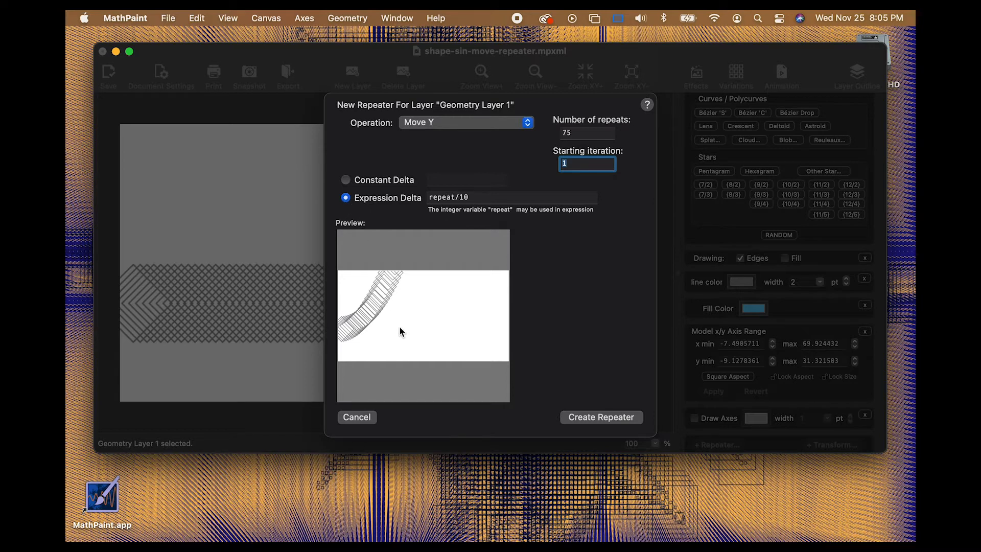
drag(656, 436, 716, 500)
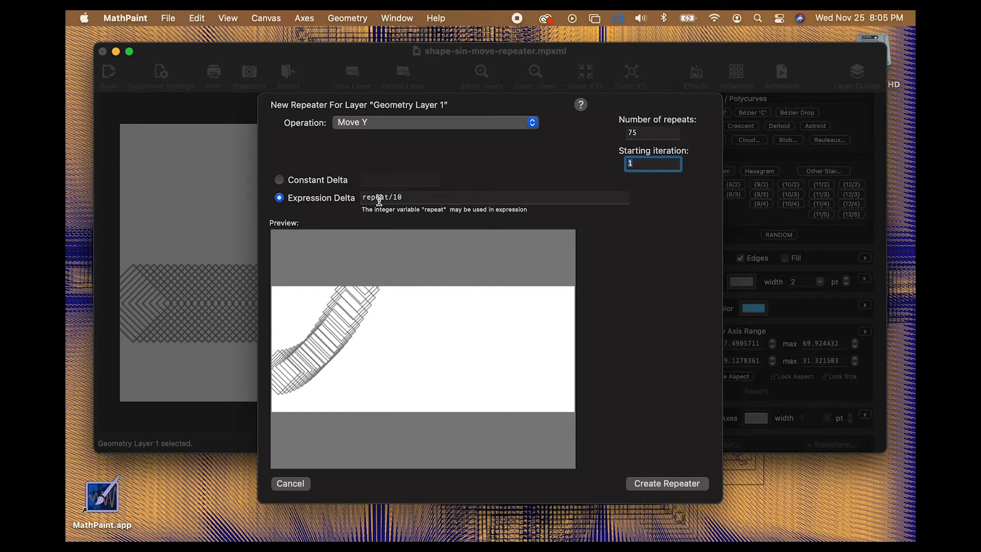
click(410, 196)
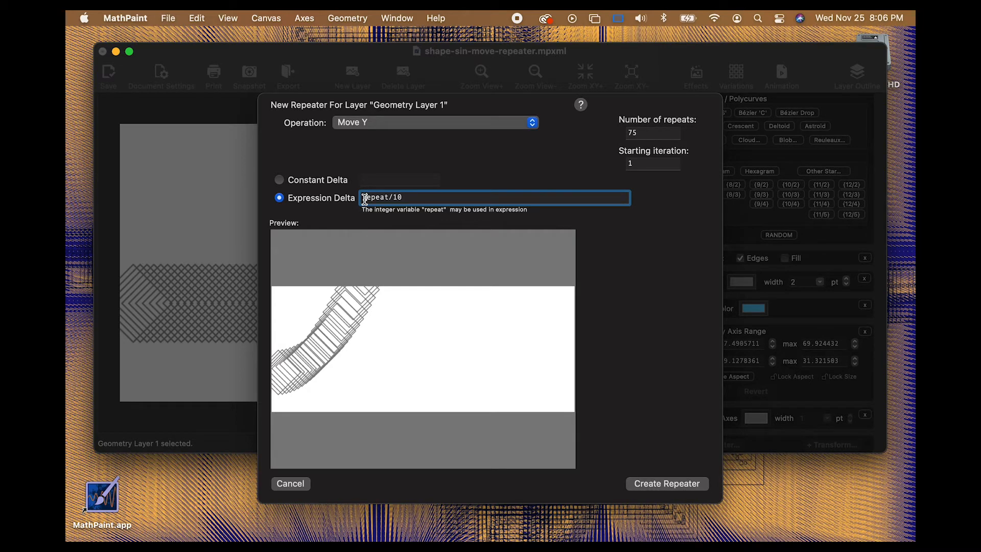
text(cos()
click(669, 482)
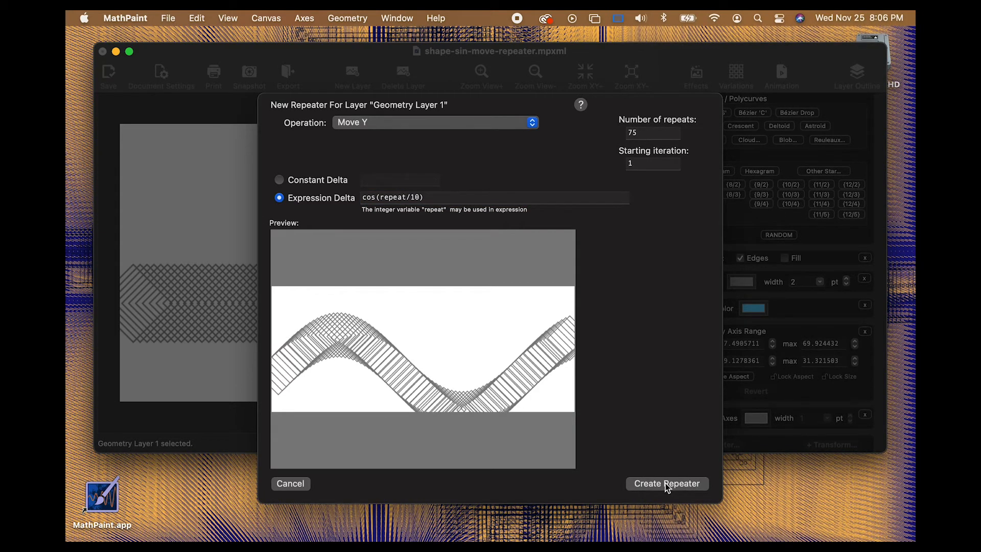
click(665, 483)
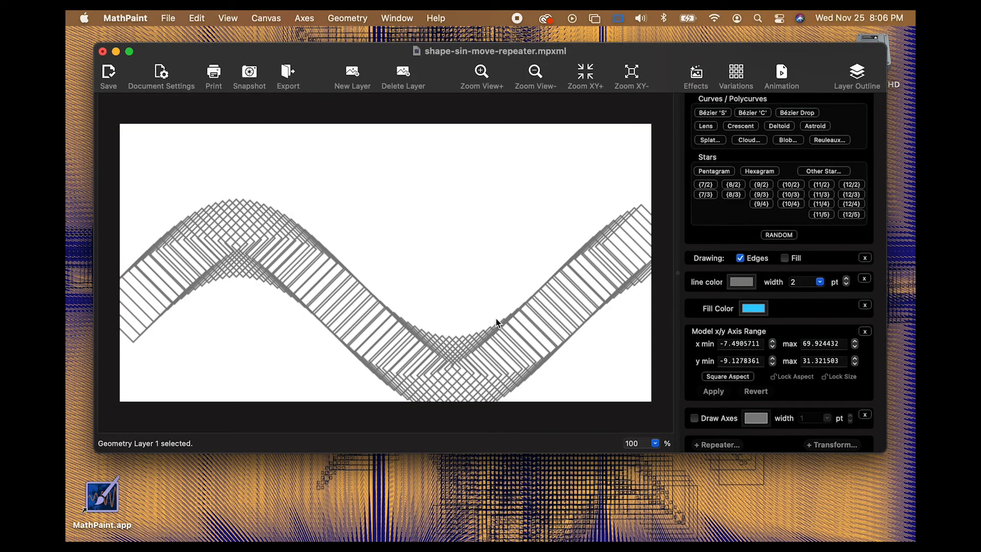
Recentre the wave of diamonds vertically on the canvas and enlarge it slightly.
drag(486, 315, 484, 284)
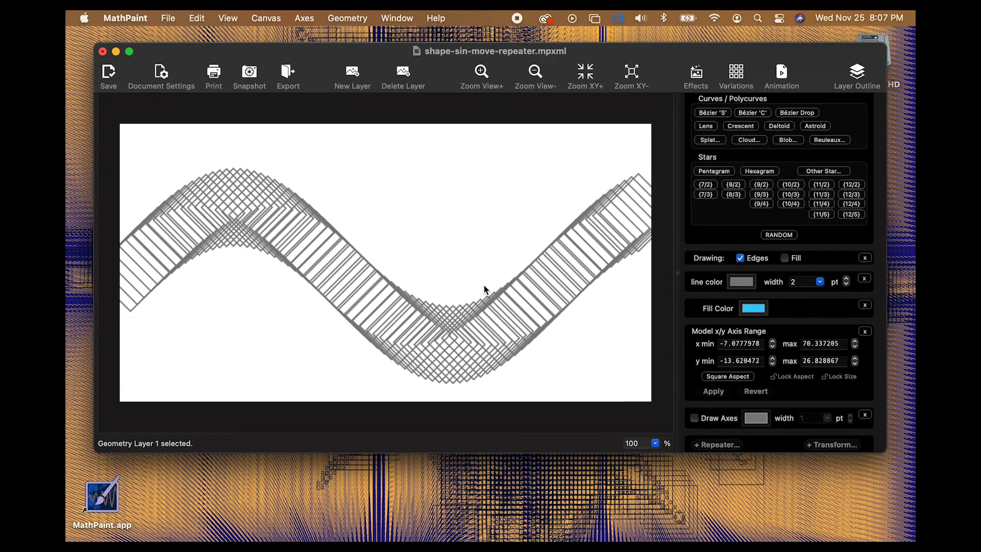
scroll(484, 285, up, 1)
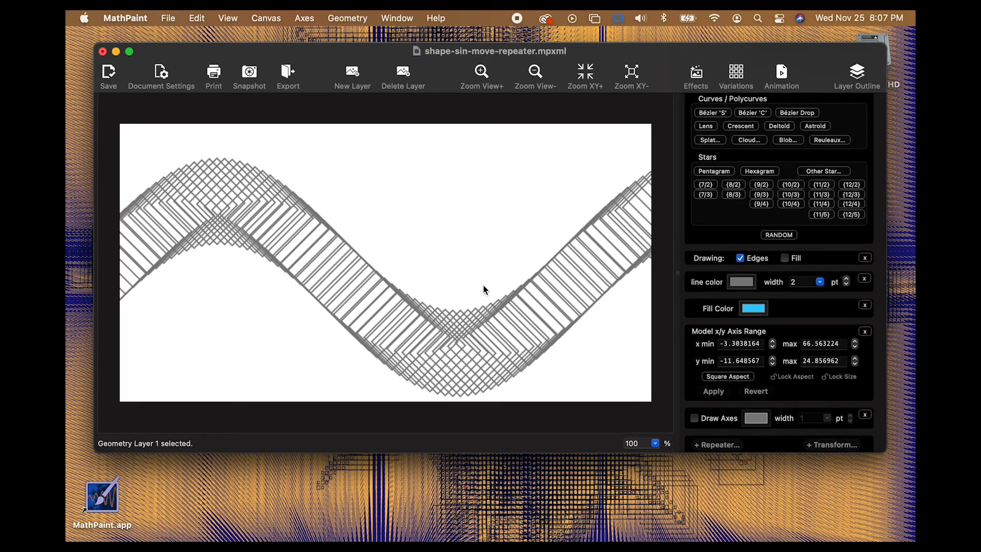
scroll(786, 332, down, 10)
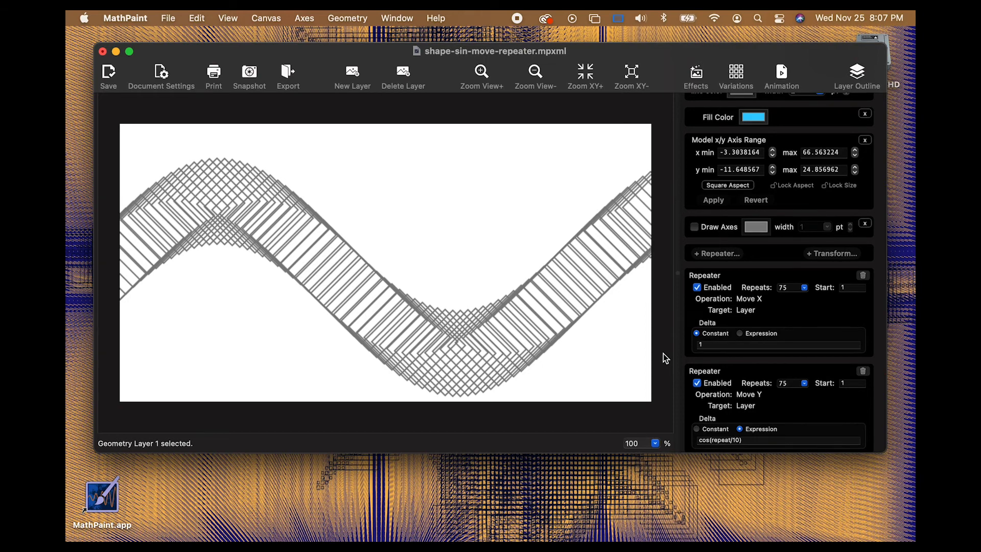
Consult the Expression Syntax help page and return to the drawing.
click(437, 18)
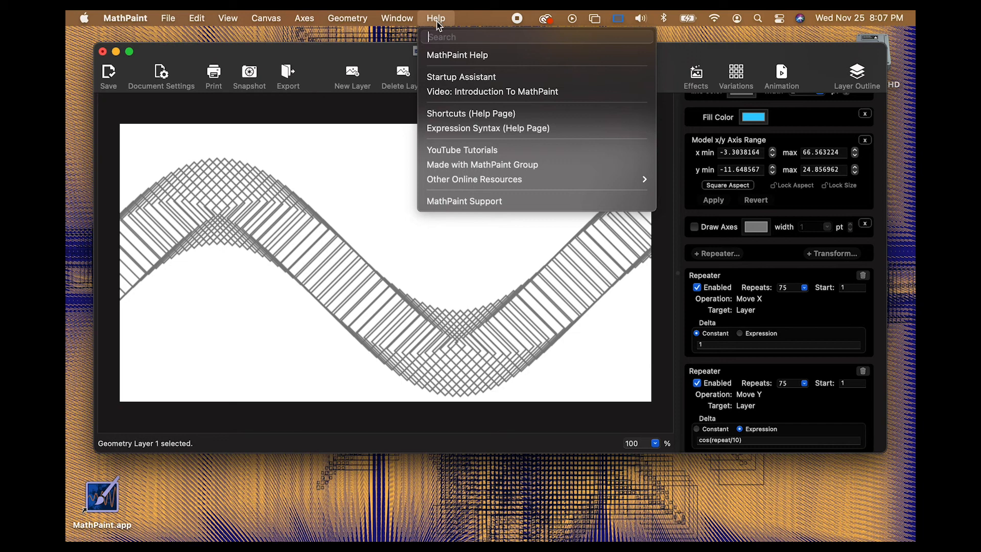
click(459, 131)
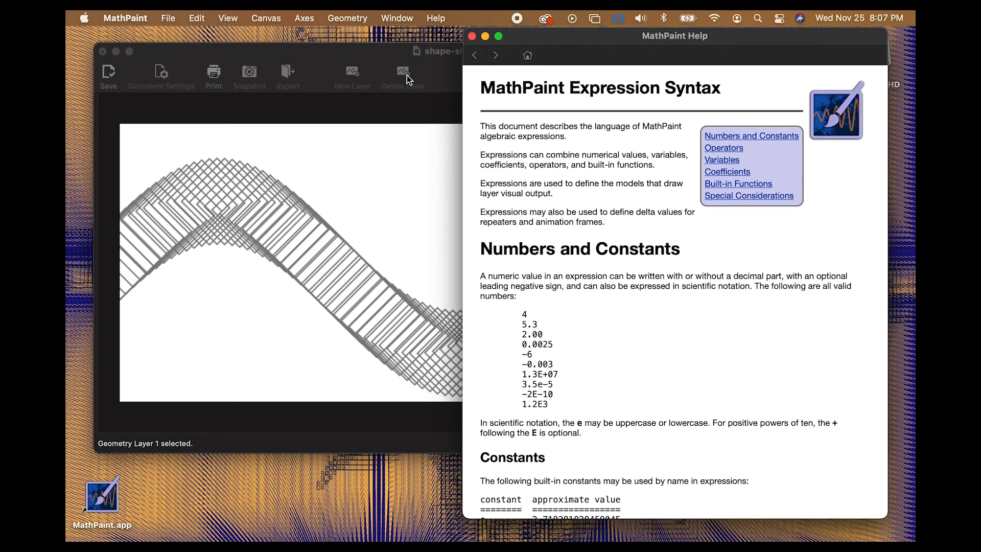
click(388, 62)
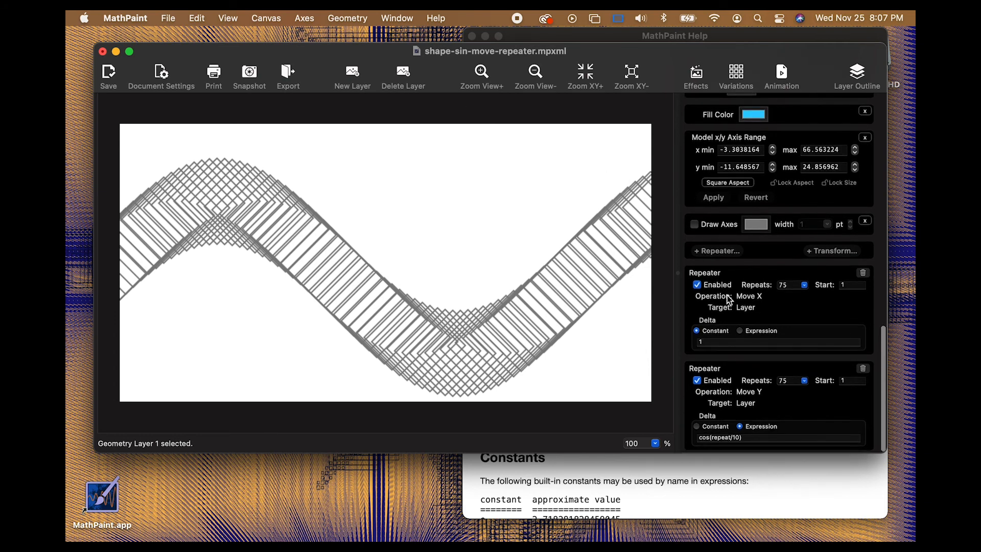
Review the operations available for a new layer transform, and cancel without creating one.
scroll(776, 286, up, 2)
click(817, 267)
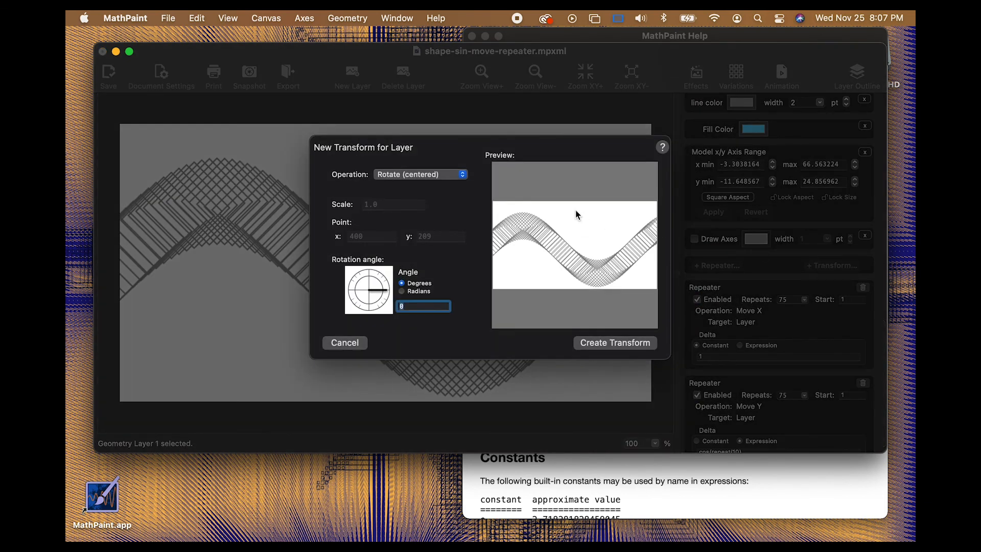
click(428, 175)
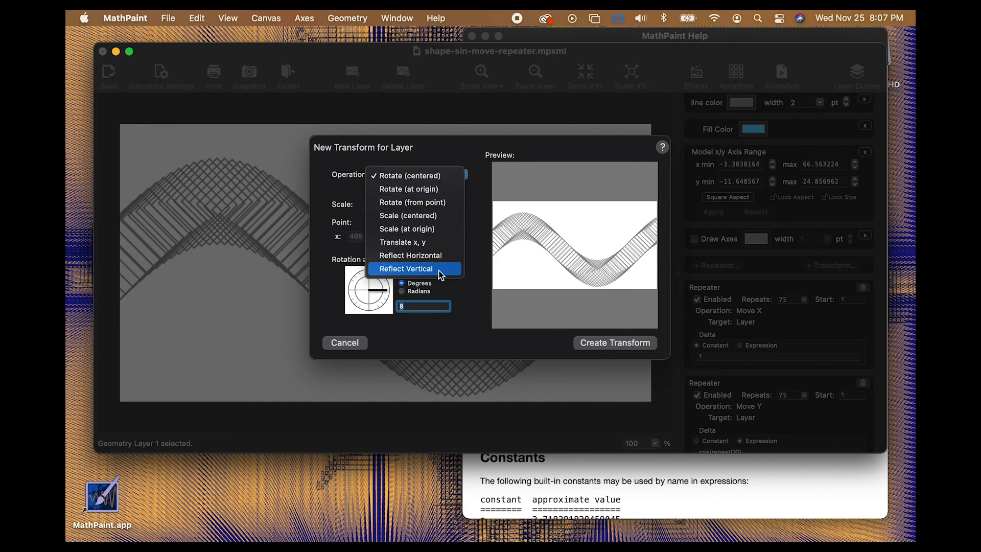
click(506, 167)
click(345, 343)
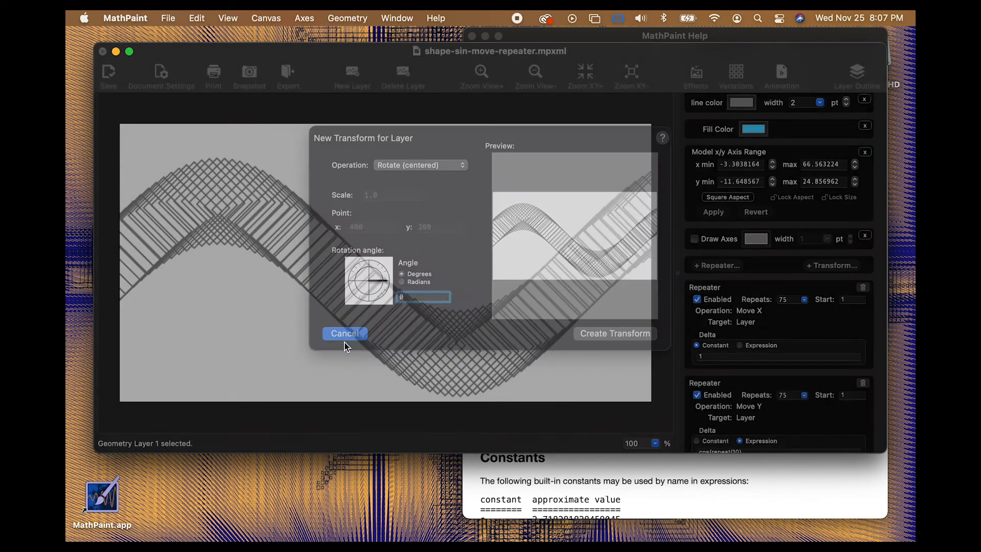